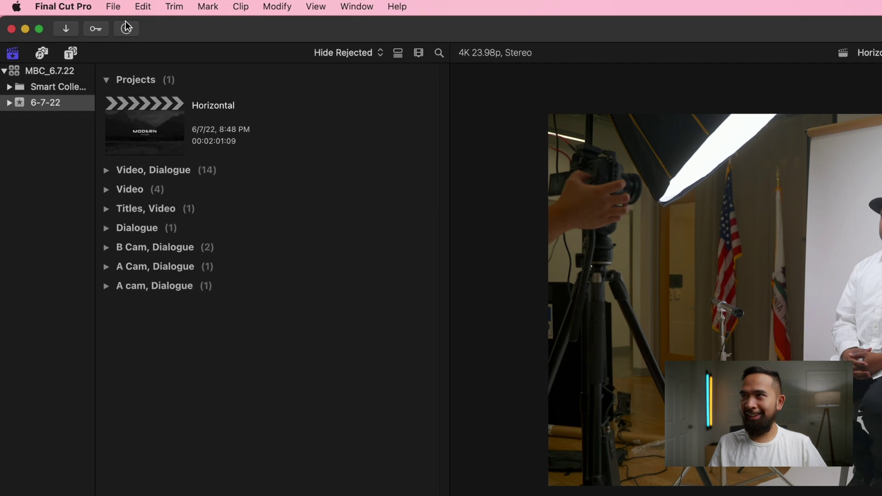
# - Start a new project named Vertical with the Vertical video format and 1080x1920 resolution
pyautogui.click(114, 7)
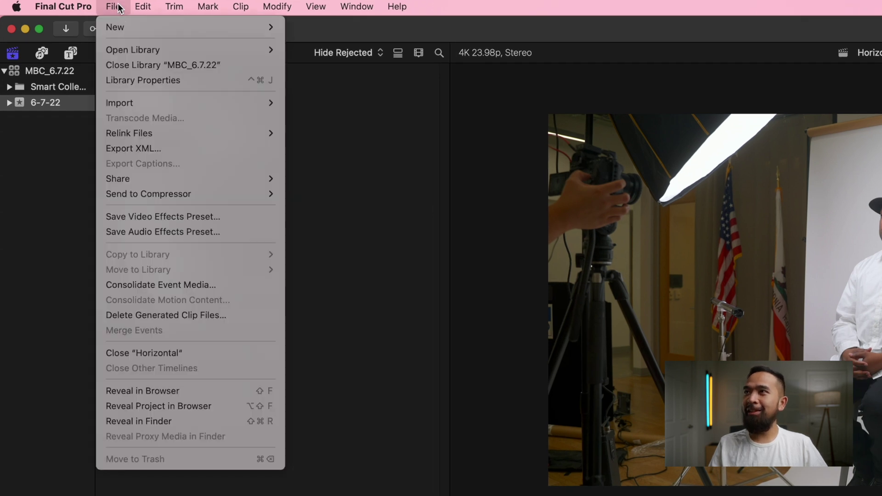
pyautogui.moveTo(116, 27)
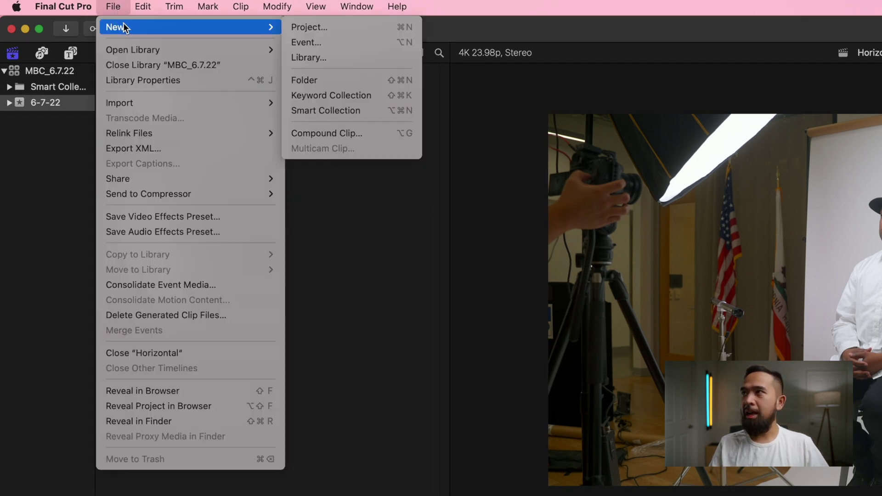
pyautogui.click(319, 29)
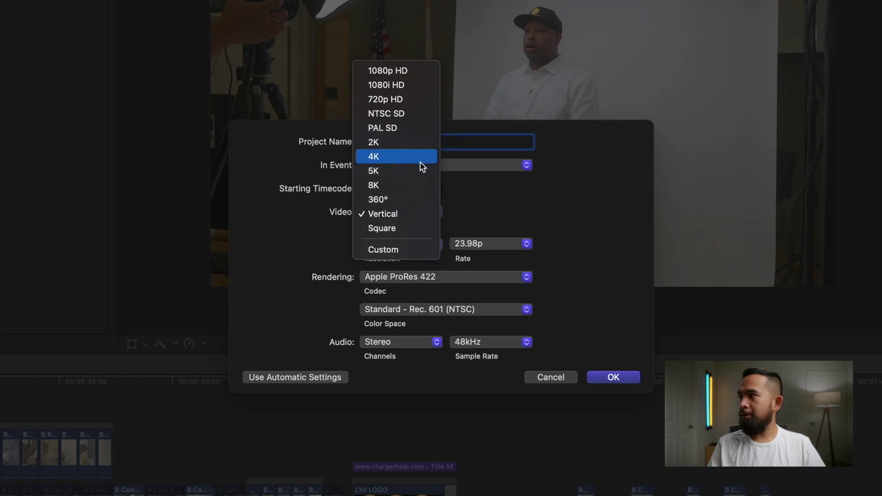
pyautogui.click(321, 212)
pyautogui.click(391, 211)
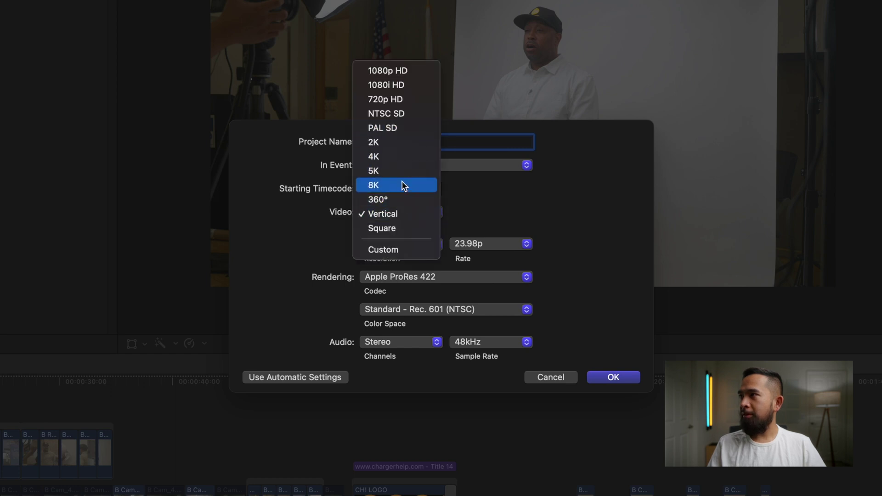
pyautogui.click(398, 214)
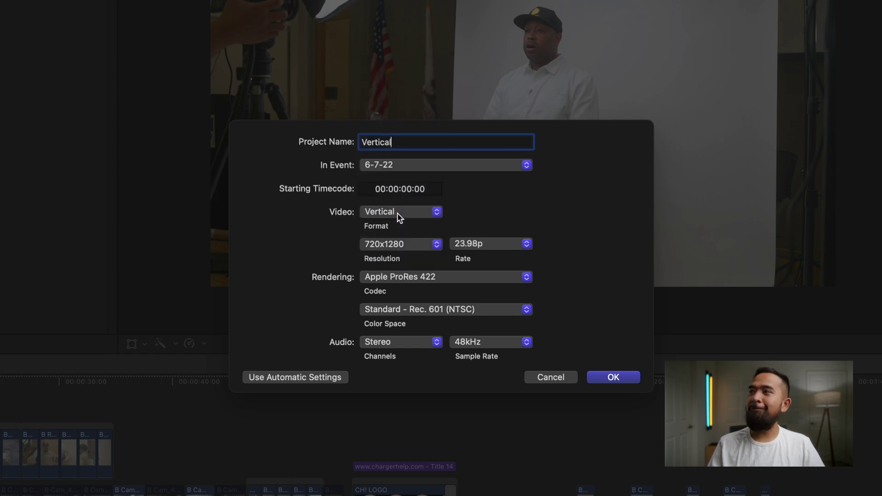
pyautogui.click(401, 244)
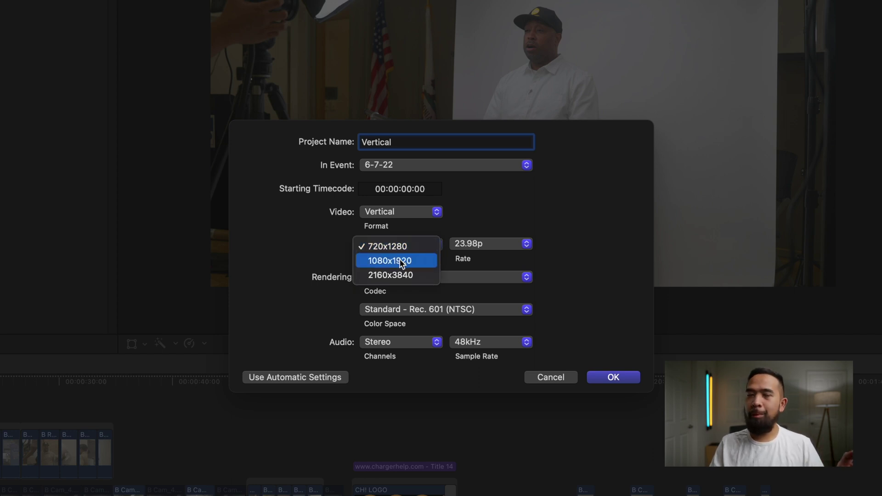
pyautogui.click(400, 261)
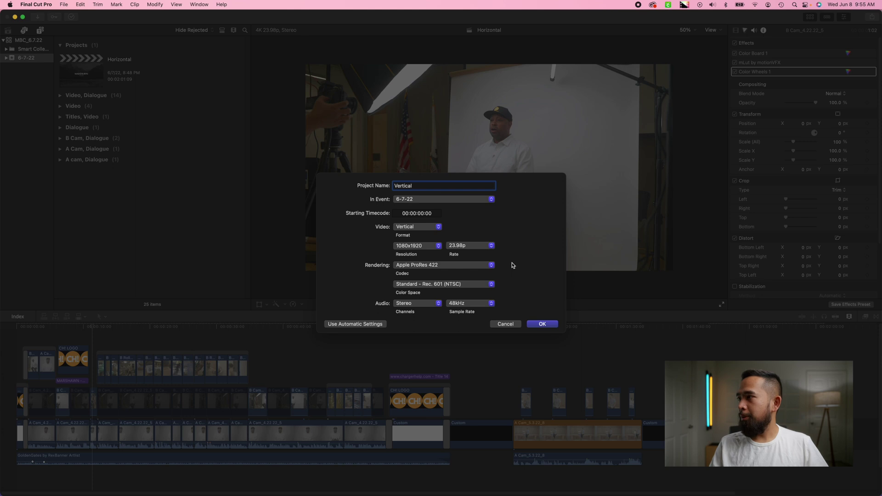
# - Create the Vertical project and paste in all clips copied from the Horizontal project's timeline
pyautogui.click(543, 324)
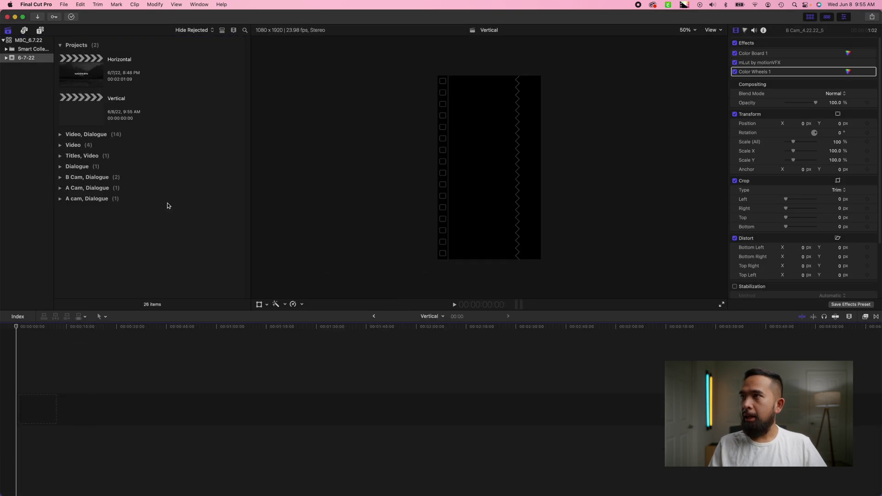
pyautogui.doubleClick(97, 78)
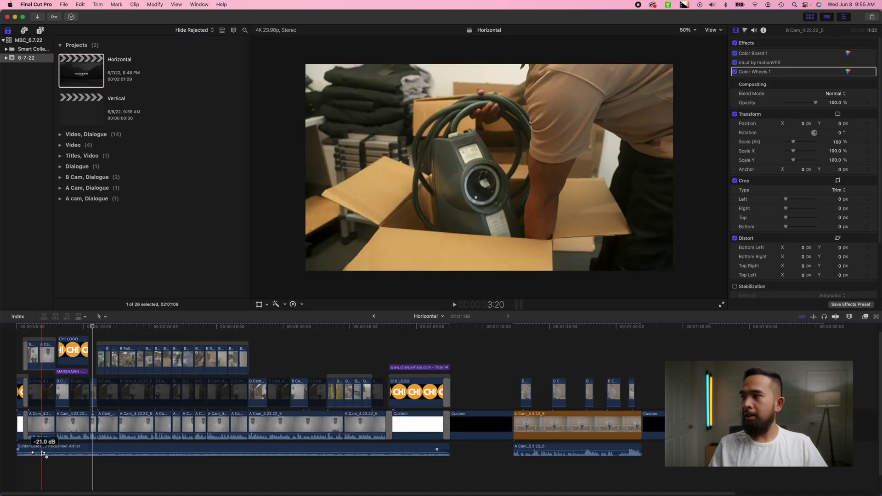
pyautogui.moveTo(21, 471); pyautogui.dragTo(448, 341)
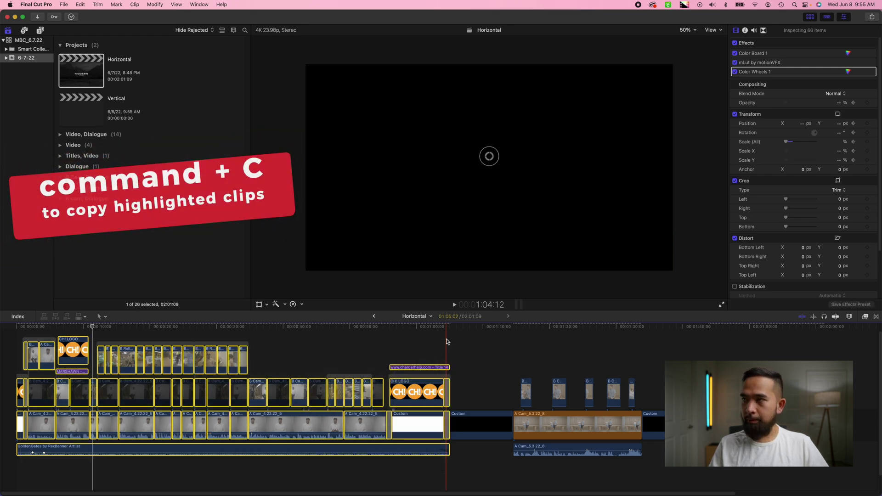
pyautogui.press('super+c')
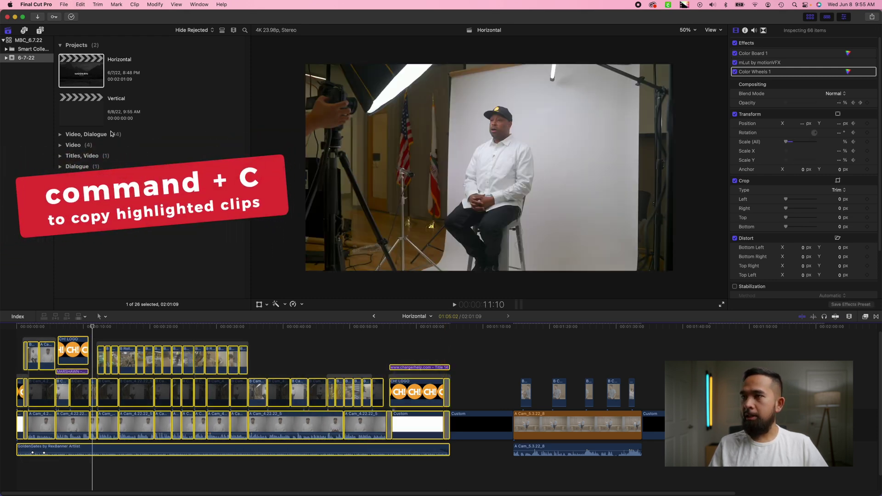
pyautogui.doubleClick(97, 124)
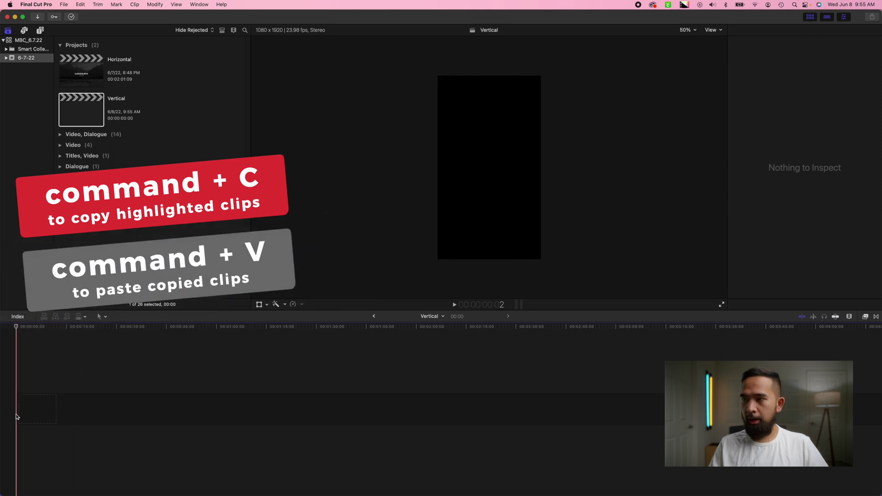
pyautogui.press('super+v')
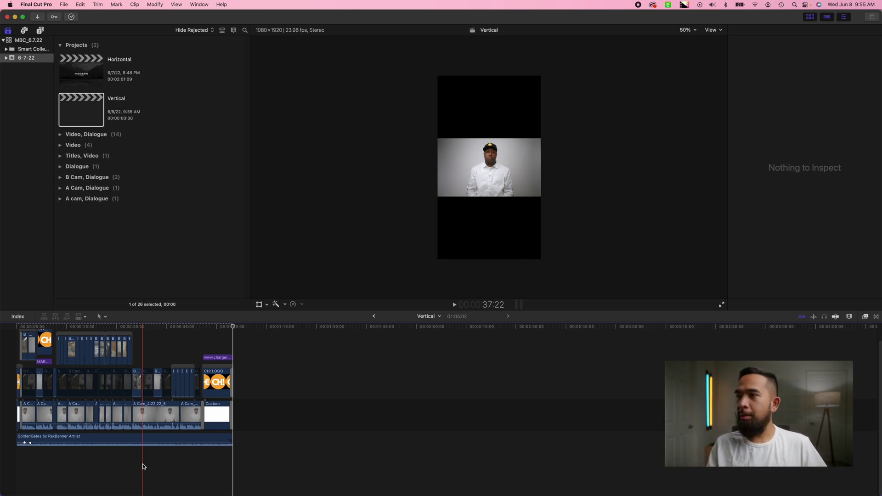
pyautogui.click(77, 464)
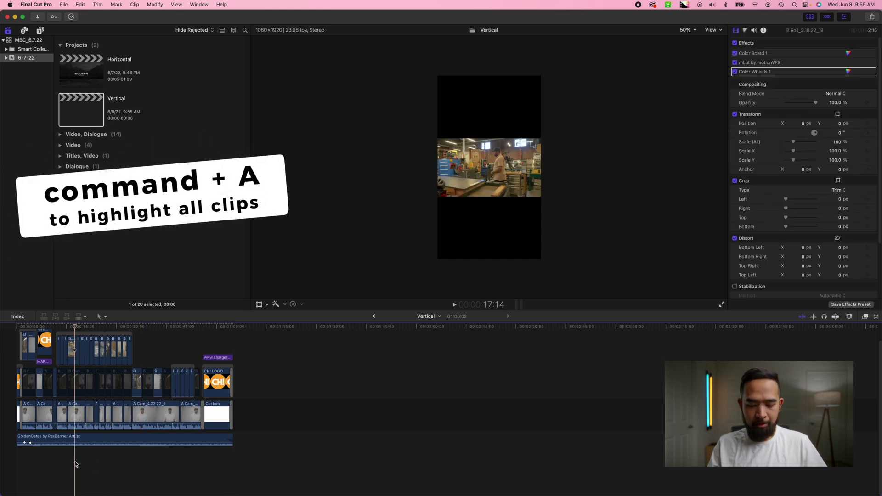
# - Select all timeline clips, set their Spatial Conform Type to Fill, and step through to check framing
pyautogui.press('super+a')
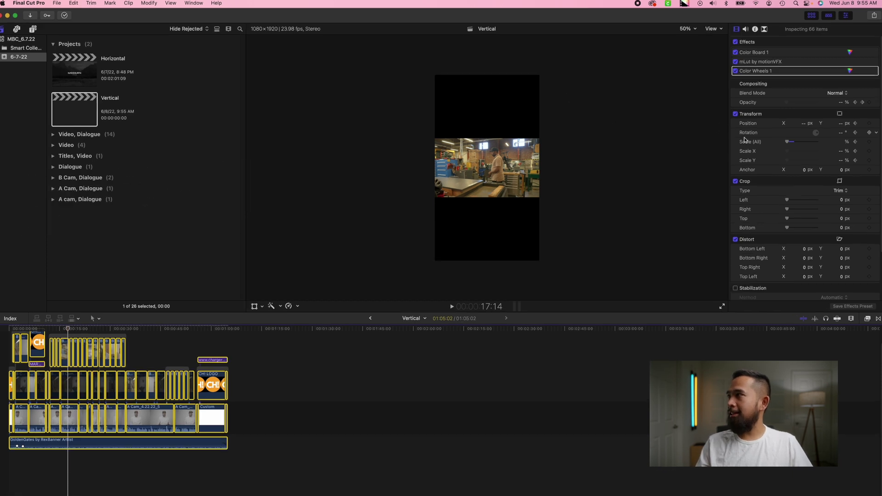
pyautogui.scroll(-2, 777, 168)
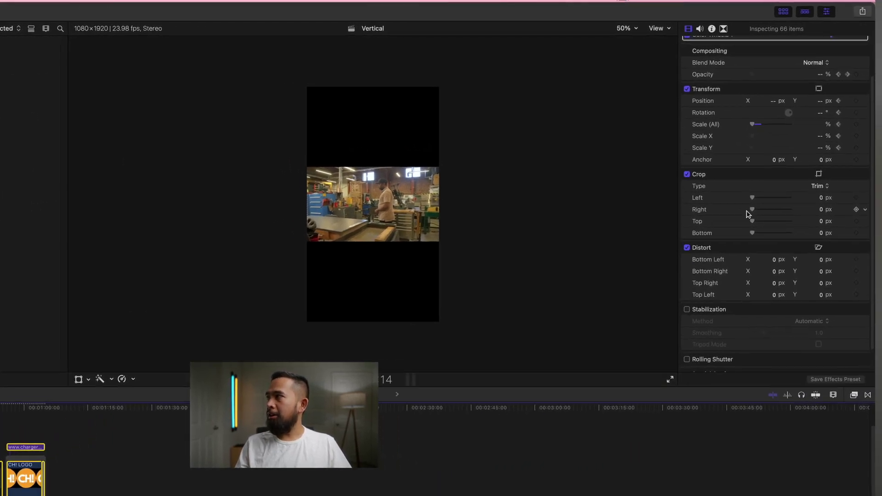
pyautogui.scroll(2, 752, 130)
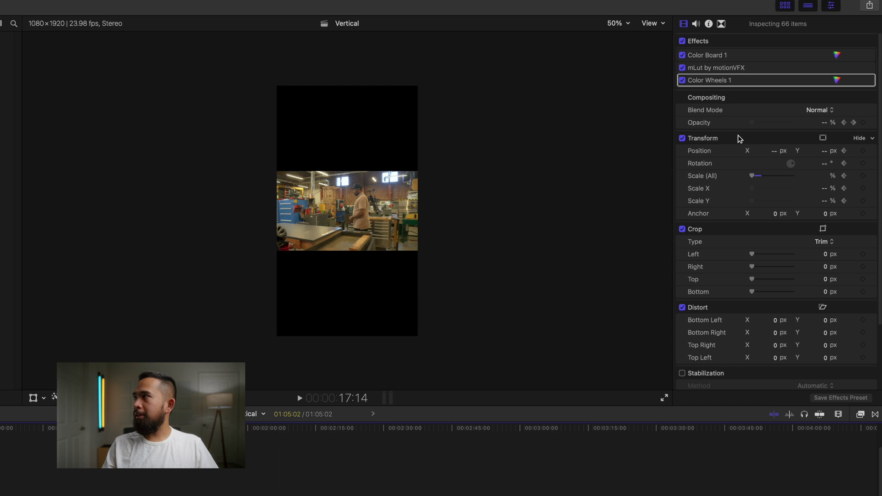
pyautogui.click(695, 24)
pyautogui.click(683, 25)
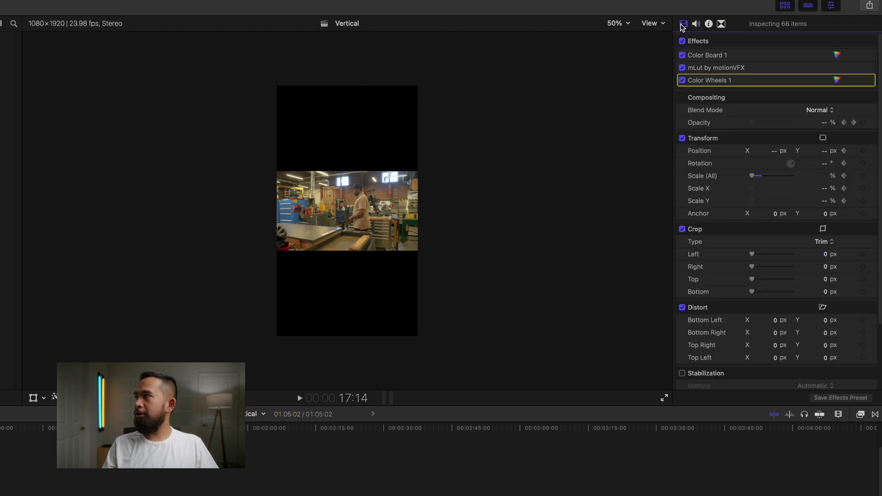
pyautogui.scroll(-4, 726, 144)
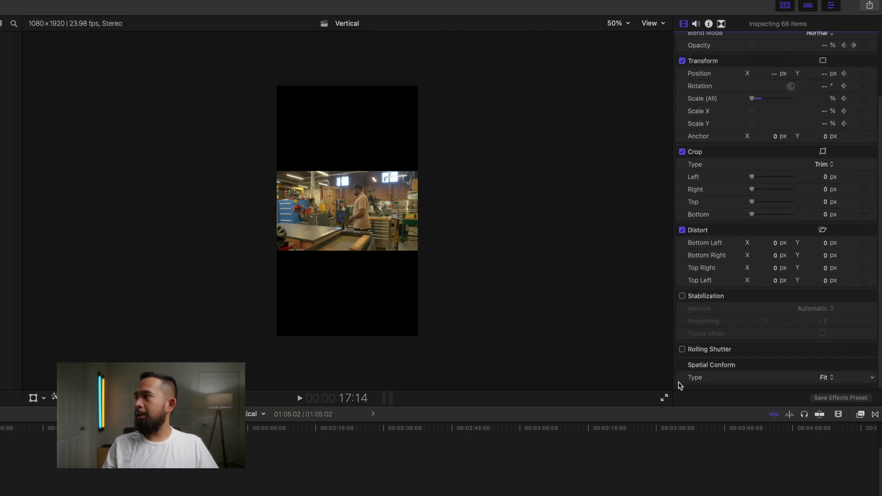
pyautogui.click(825, 379)
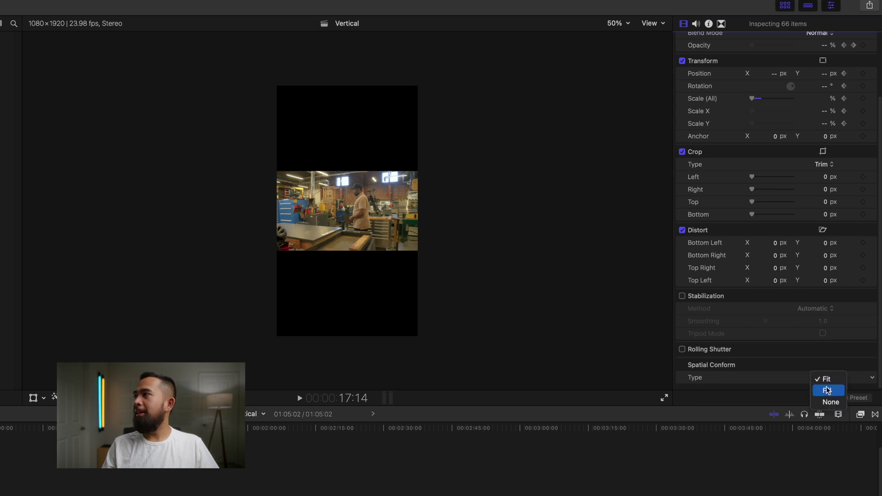
pyautogui.click(828, 391)
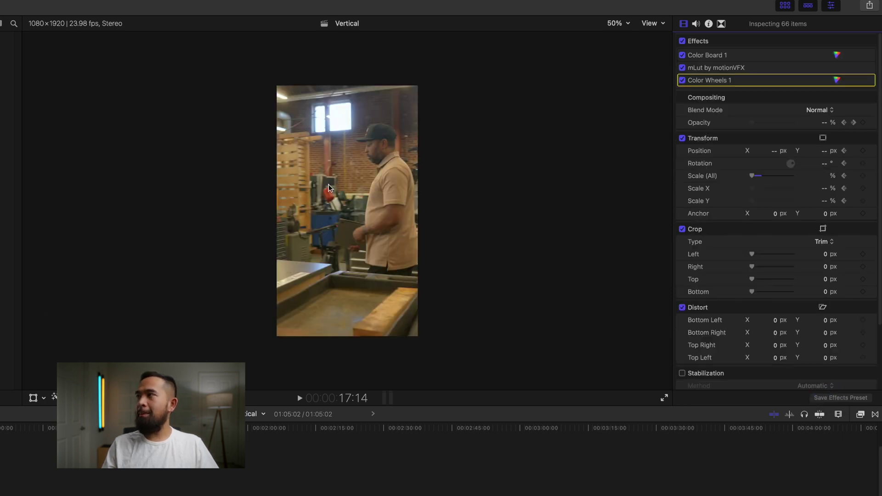
pyautogui.press('Down')
pyautogui.press('Down')
pyautogui.press('Down')
pyautogui.press('Down')
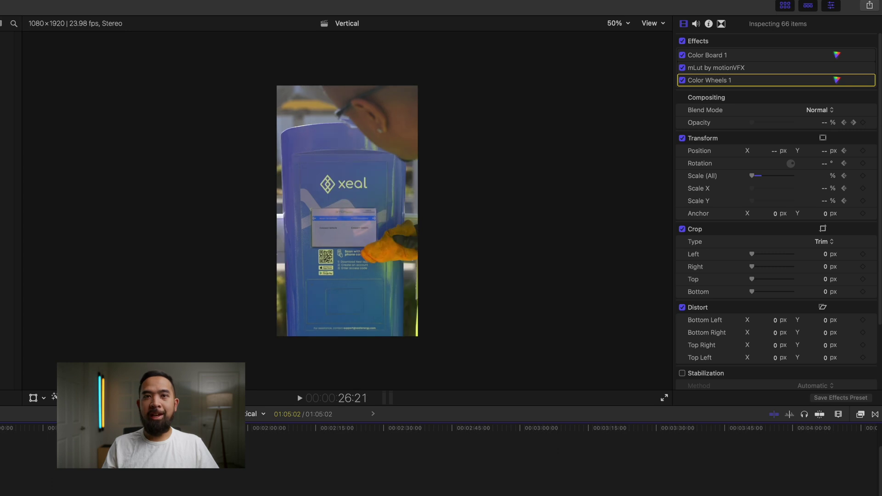
pyautogui.press('Down')
pyautogui.press('Down')
pyautogui.press('Down')
pyautogui.press('Down')
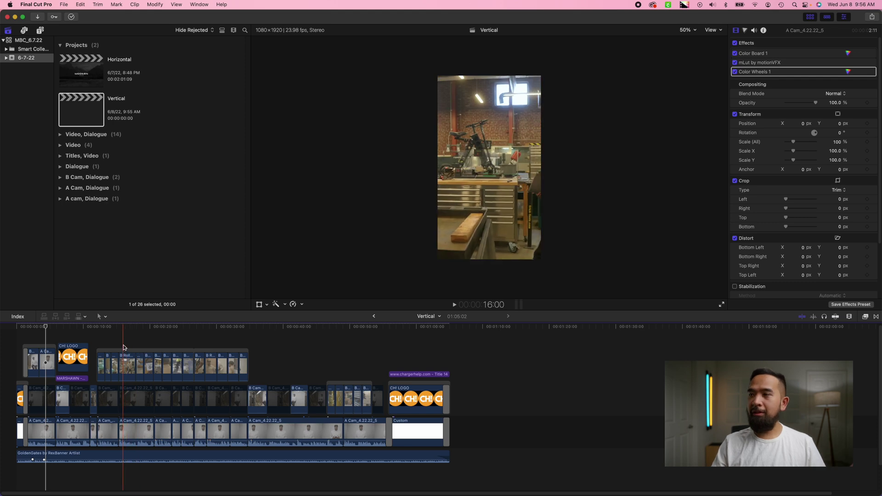
pyautogui.click(275, 376)
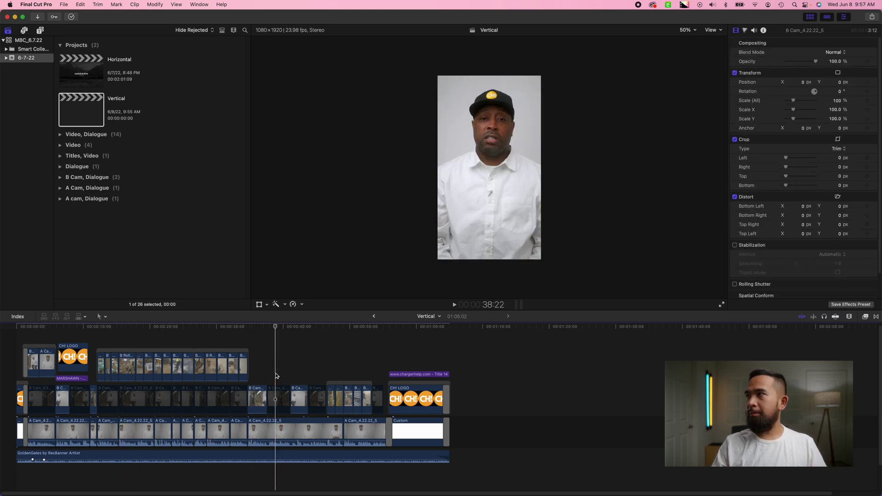
# - Drag the A Cam_4.22.22_5 clip's image left in the viewer to Position X -36.7 px
pyautogui.click(280, 431)
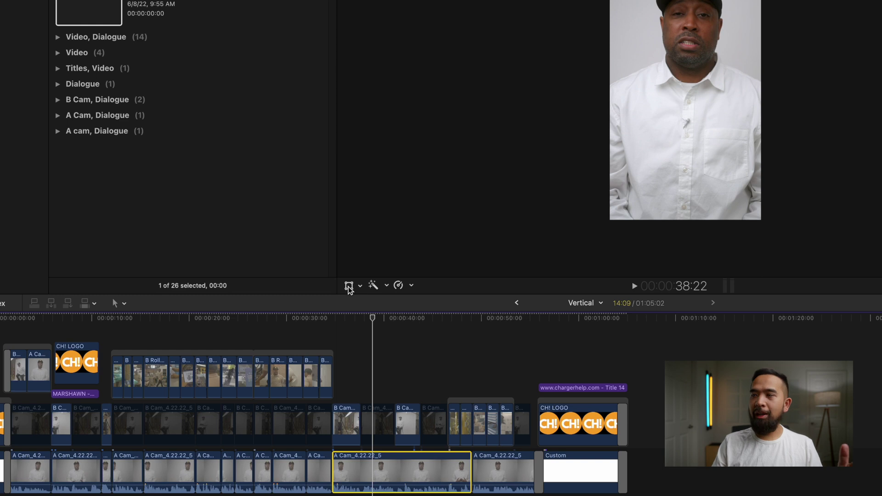
pyautogui.click(349, 287)
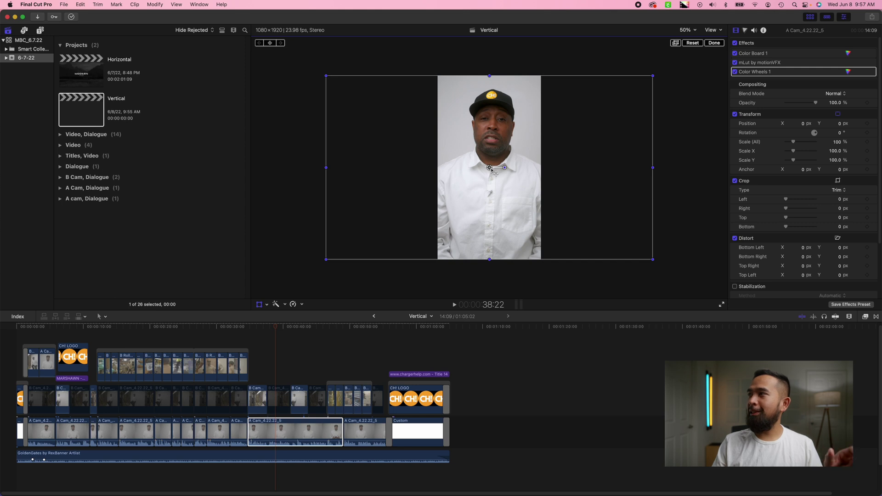
pyautogui.click(491, 168)
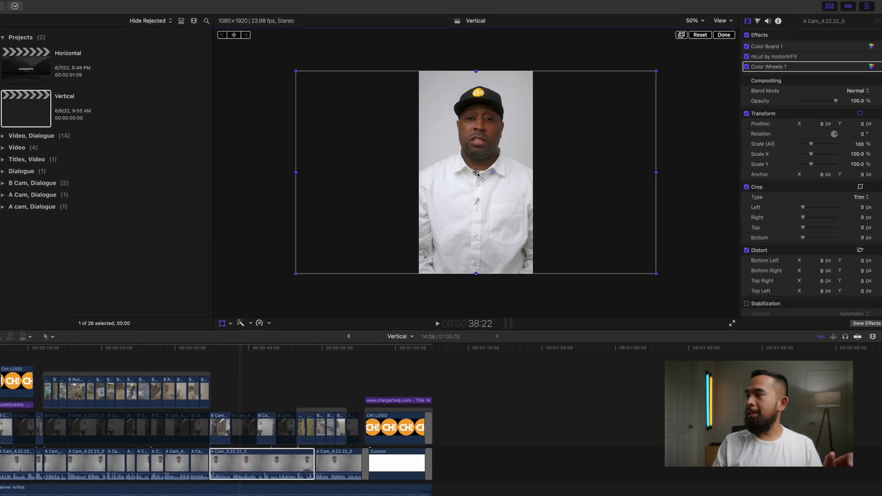
pyautogui.click(476, 173)
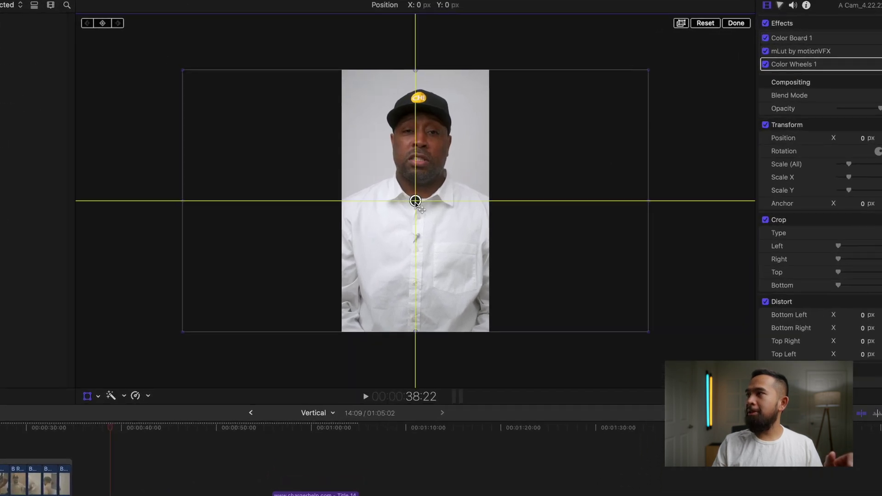
pyautogui.moveTo(436, 179); pyautogui.dragTo(411, 202)
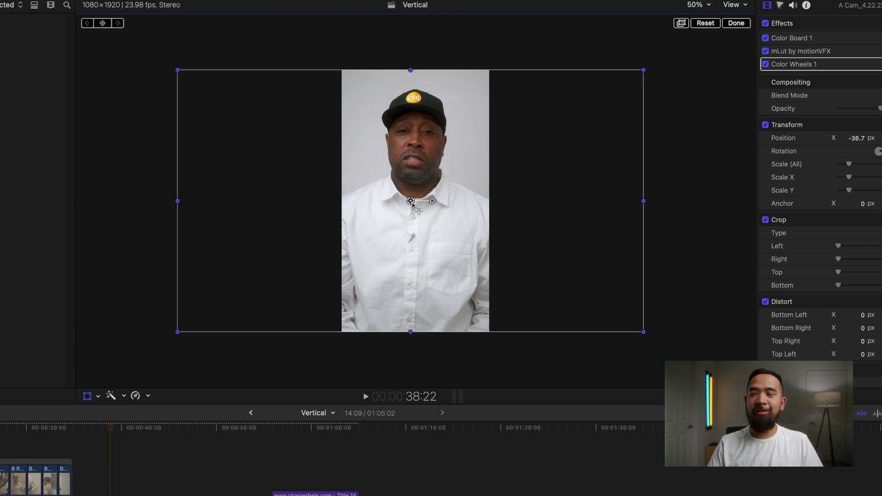
pyautogui.click(735, 23)
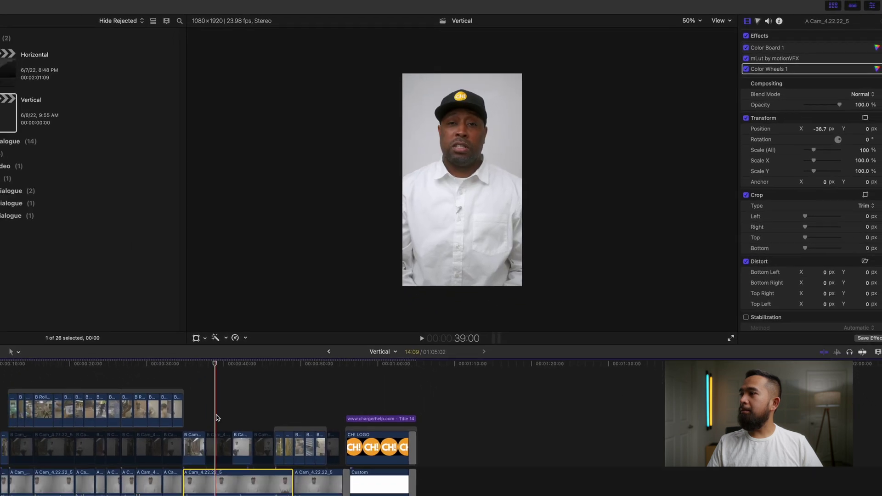
# - Copy the reframed A Cam clip and select the later A Cam_4.22.22_5 clip as the paste target
pyautogui.click(217, 417)
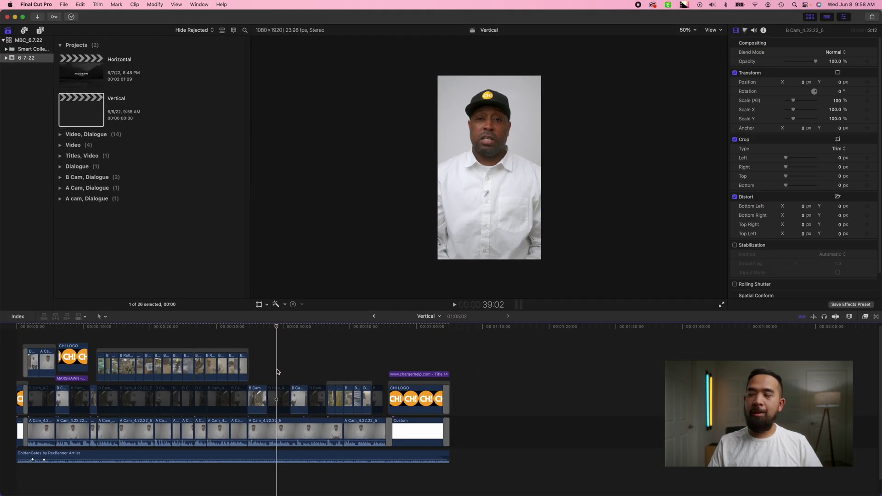
pyautogui.click(279, 425)
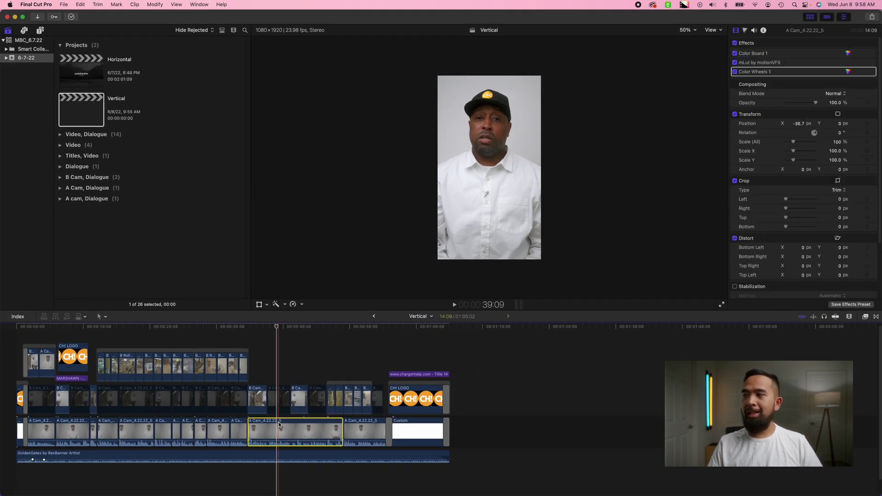
pyautogui.click(377, 365)
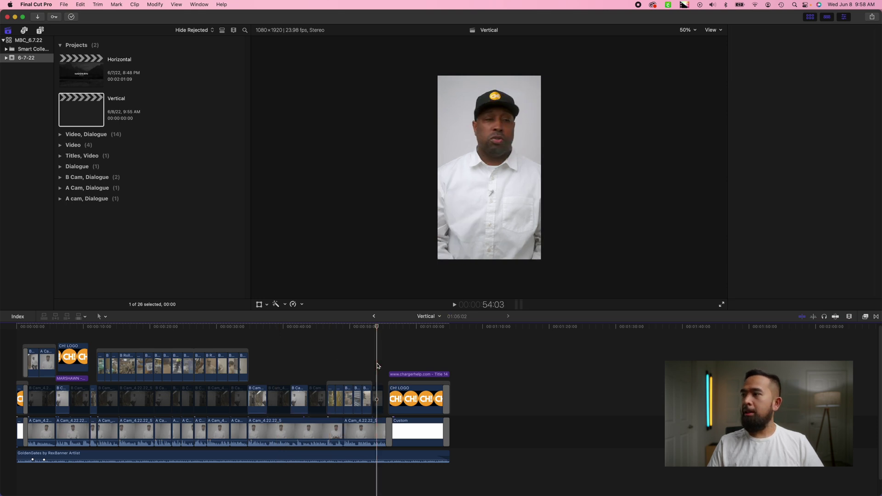
pyautogui.click(378, 428)
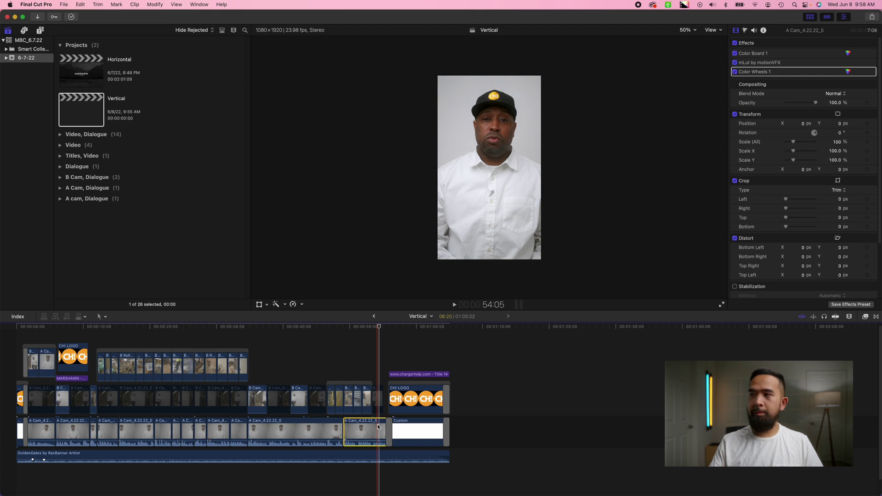
pyautogui.click(314, 436)
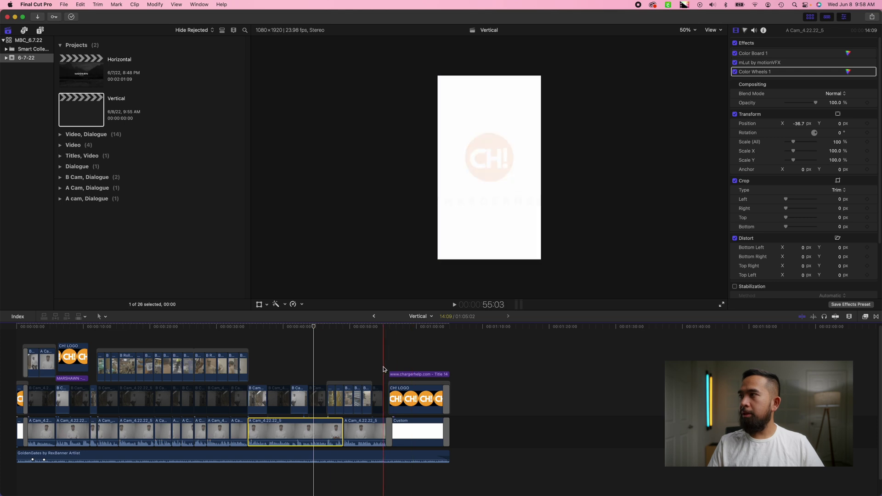
pyautogui.click(378, 363)
pyautogui.click(373, 427)
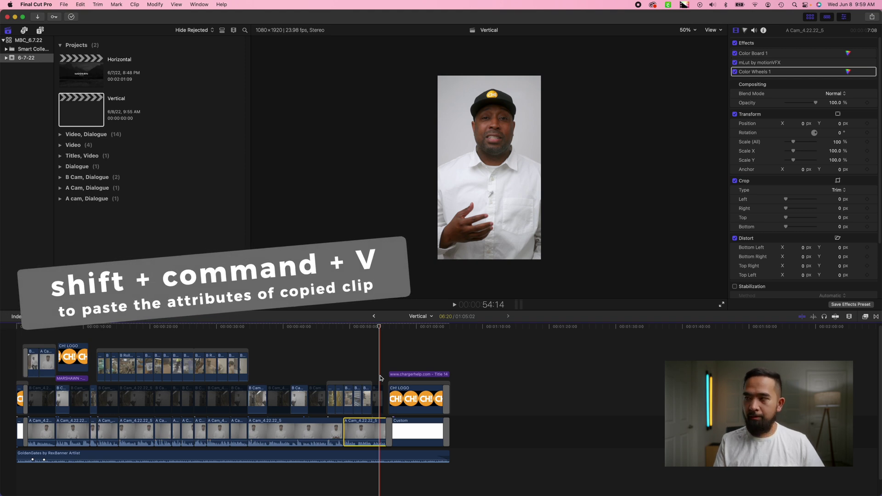
# - Paste only the Position attribute onto it, excluding Effects and Audio Attributes
pyautogui.press('shift+super+v')
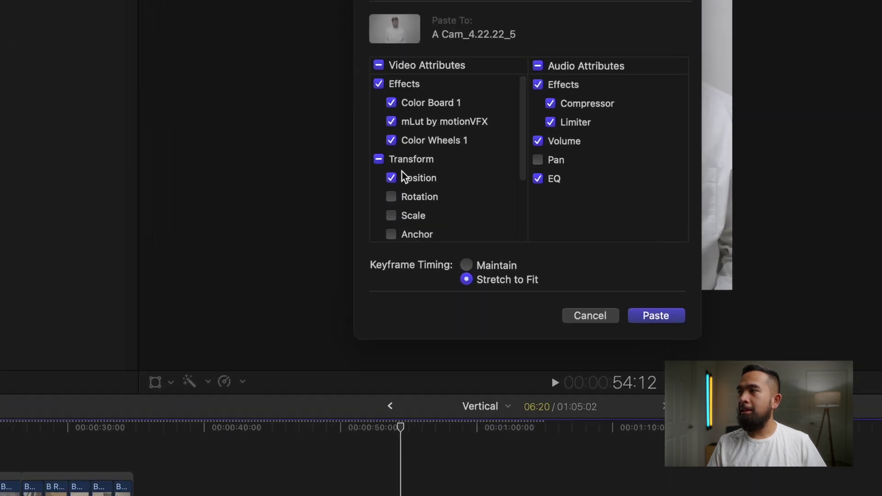
pyautogui.click(413, 87)
pyautogui.click(563, 66)
pyautogui.click(564, 65)
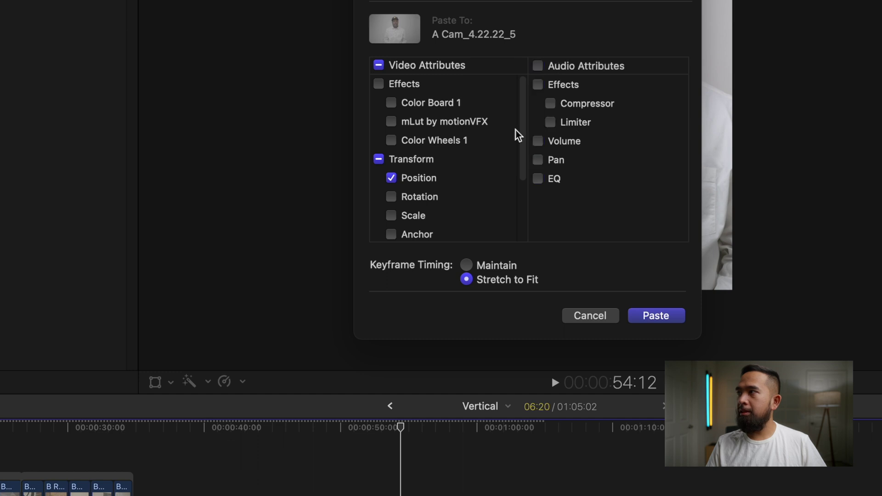
pyautogui.moveTo(516, 133); pyautogui.dragTo(469, 187)
pyautogui.scroll(3, 448, 198)
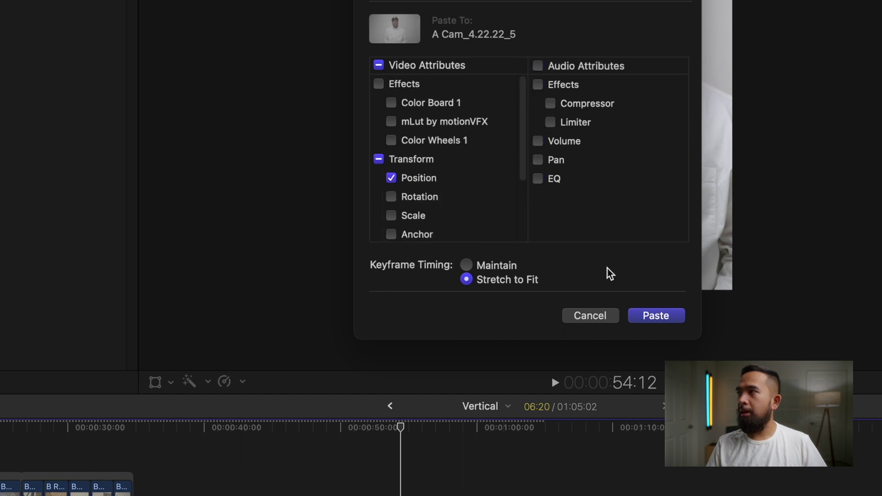
pyautogui.click(655, 316)
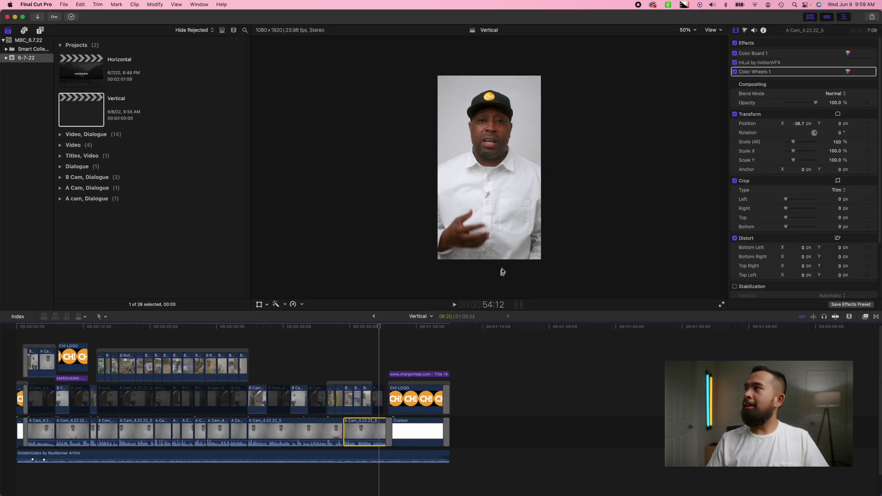
# - Slide the B Roll_3.18.22_23 picture left to X -706.6 px to centre the worker wrapping plastic
pyautogui.click(298, 344)
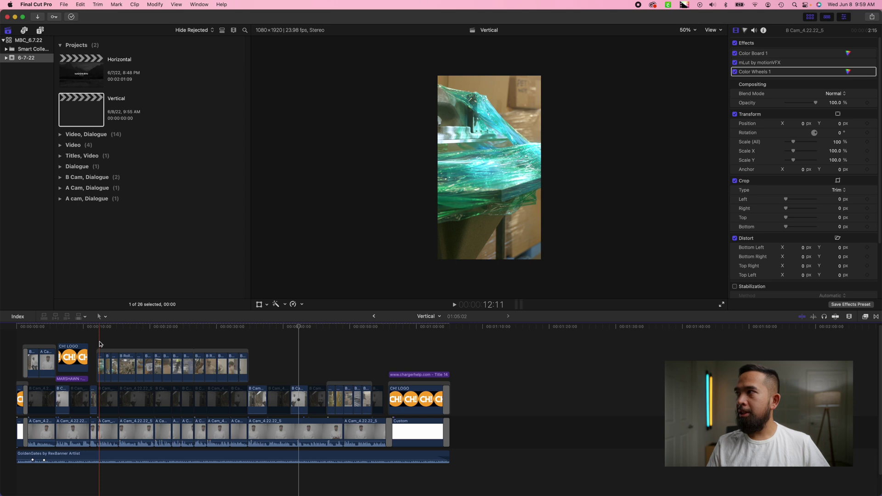
pyautogui.click(101, 365)
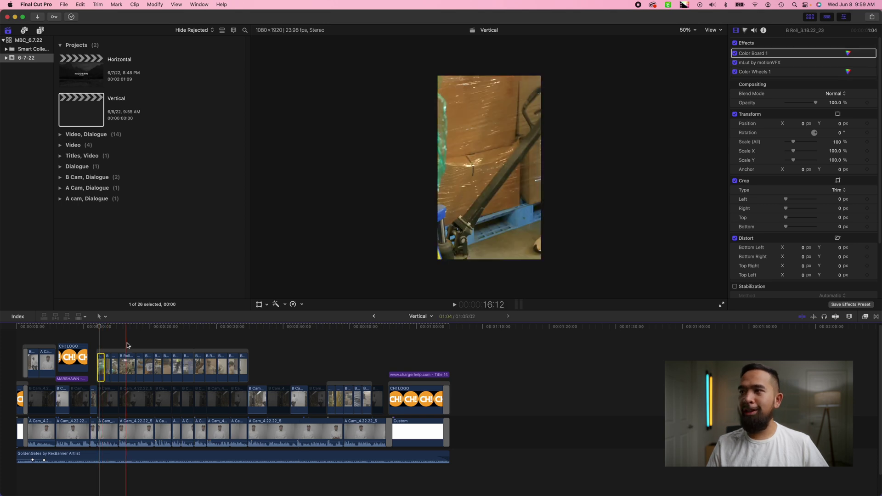
pyautogui.click(260, 304)
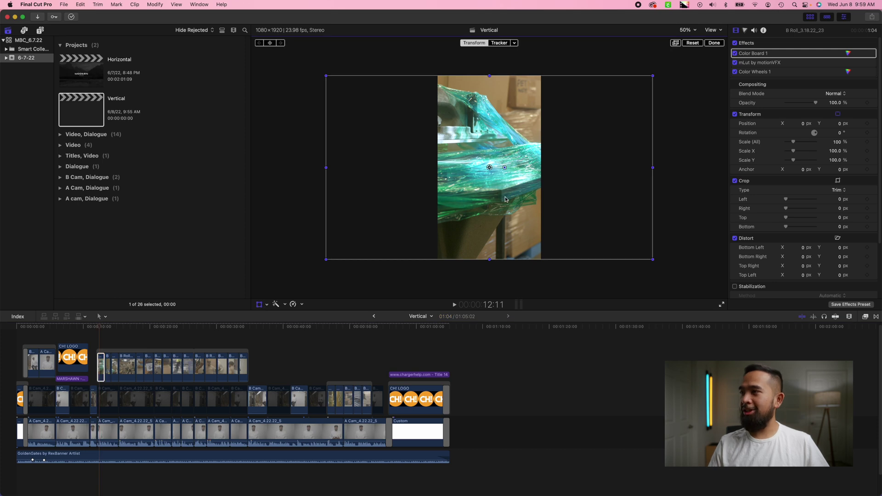
pyautogui.moveTo(491, 171); pyautogui.dragTo(371, 166)
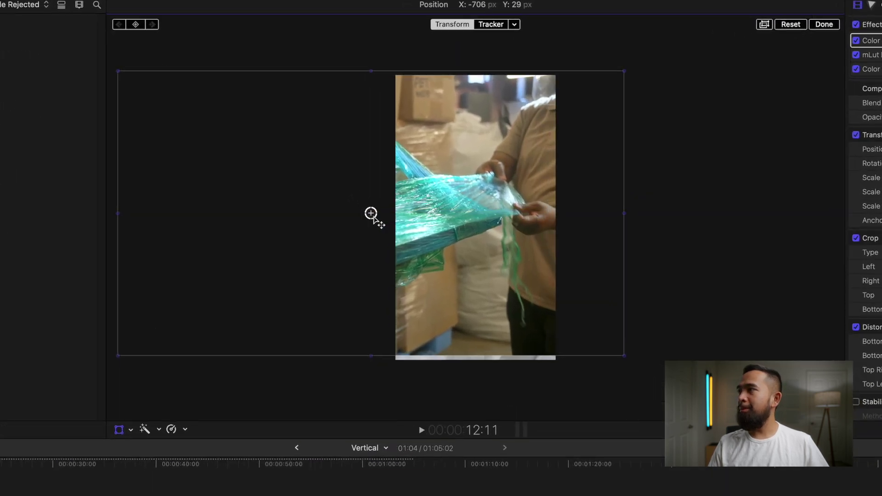
pyautogui.moveTo(371, 213); pyautogui.dragTo(373, 224)
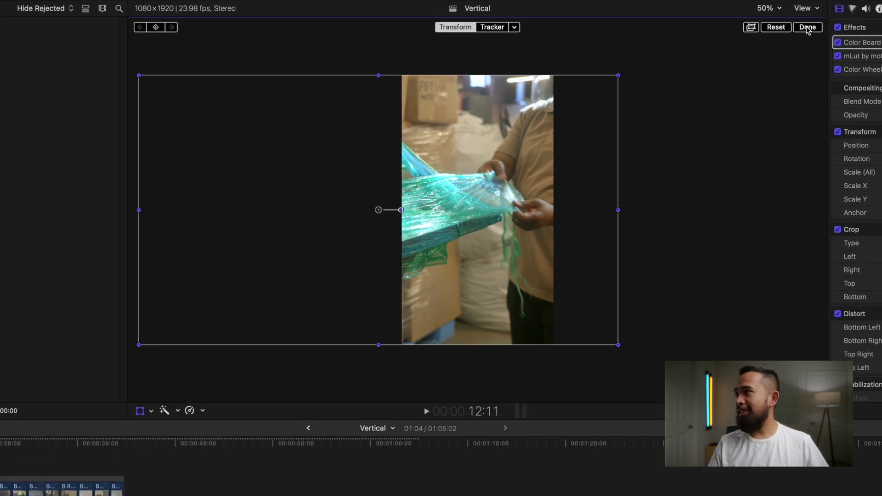
pyautogui.click(824, 24)
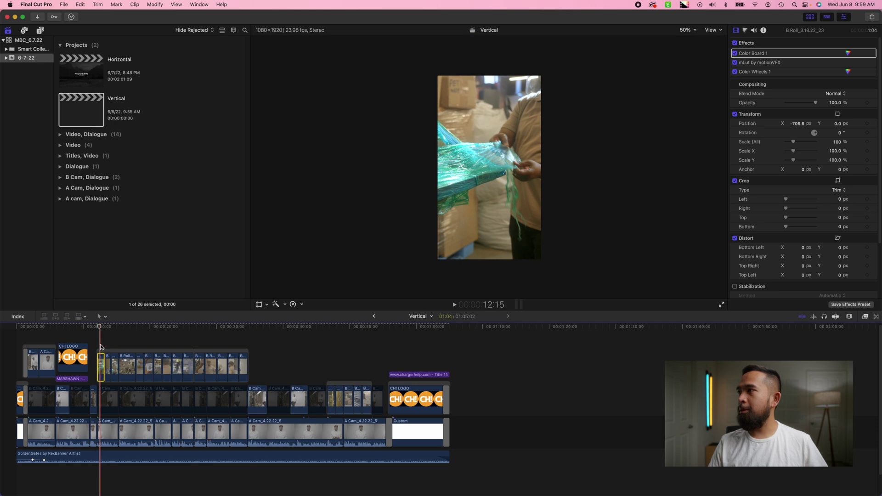
pyautogui.click(102, 354)
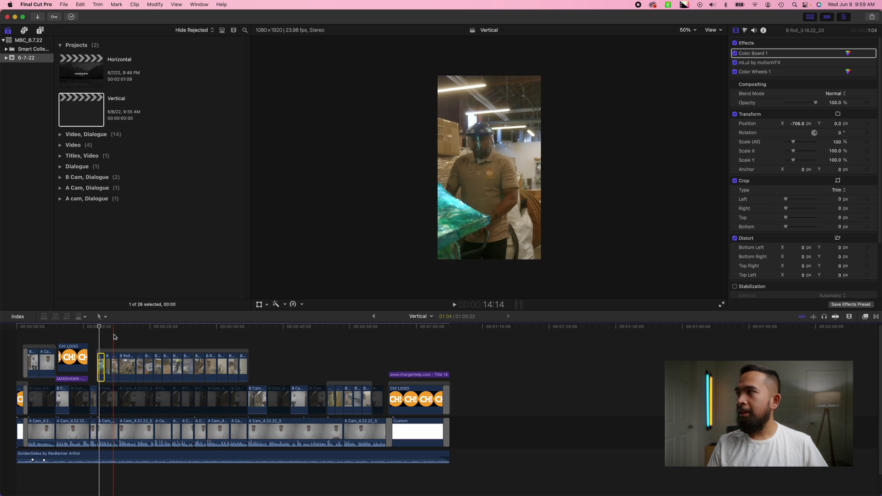
# - Shift the next B-roll clip right to X 261.0 px to frame the worker in the face shield
pyautogui.click(115, 367)
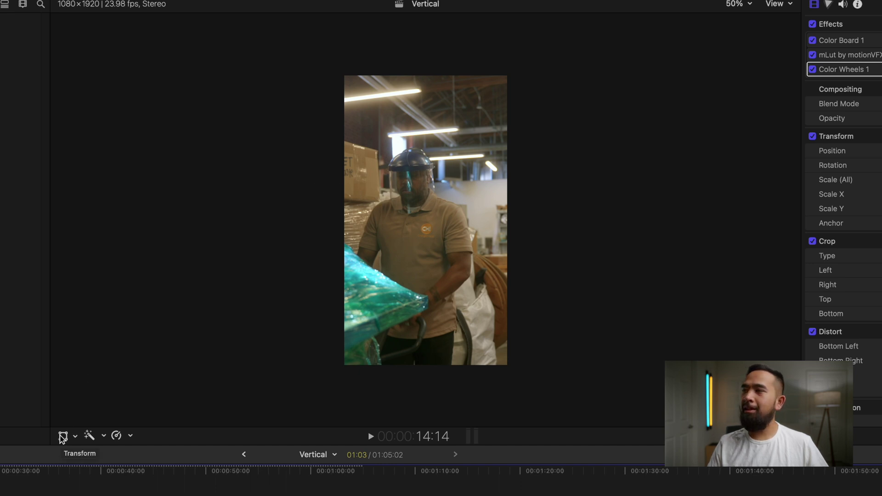
pyautogui.click(63, 437)
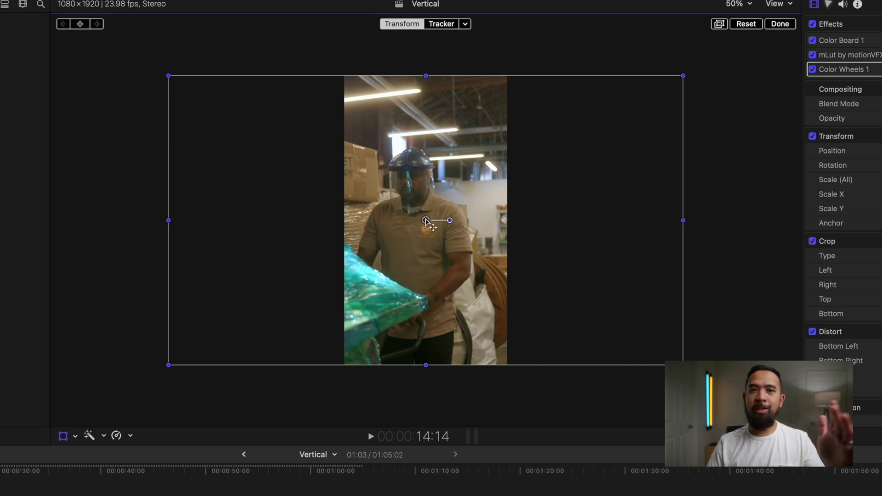
pyautogui.moveTo(426, 220); pyautogui.dragTo(466, 221)
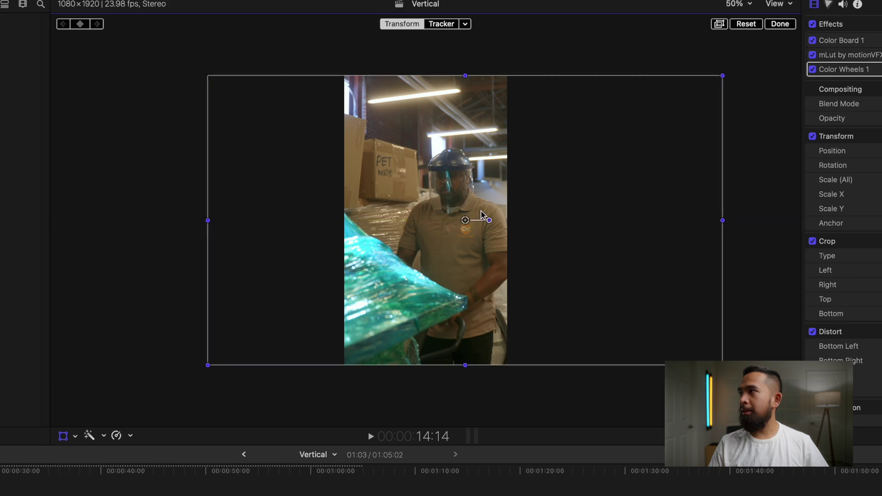
pyautogui.click(788, 25)
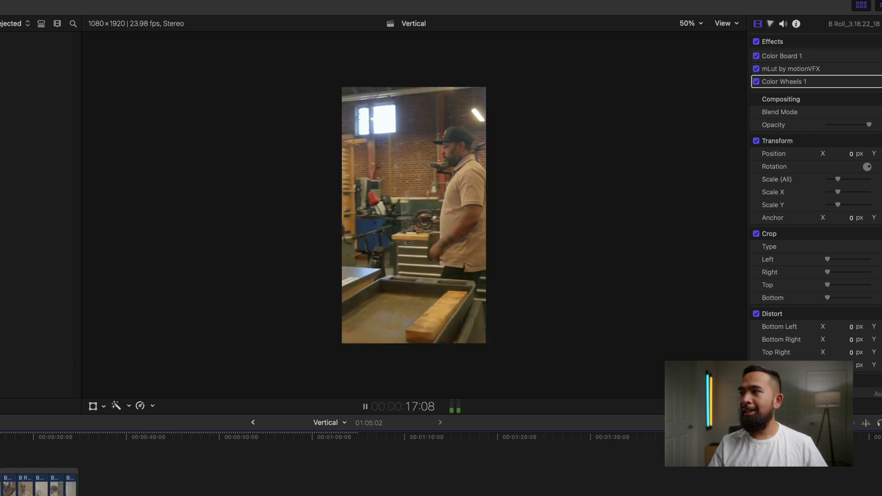
# - Stop playback at 16:07 on the workshop B-roll shot and select that clip
pyautogui.click(125, 327)
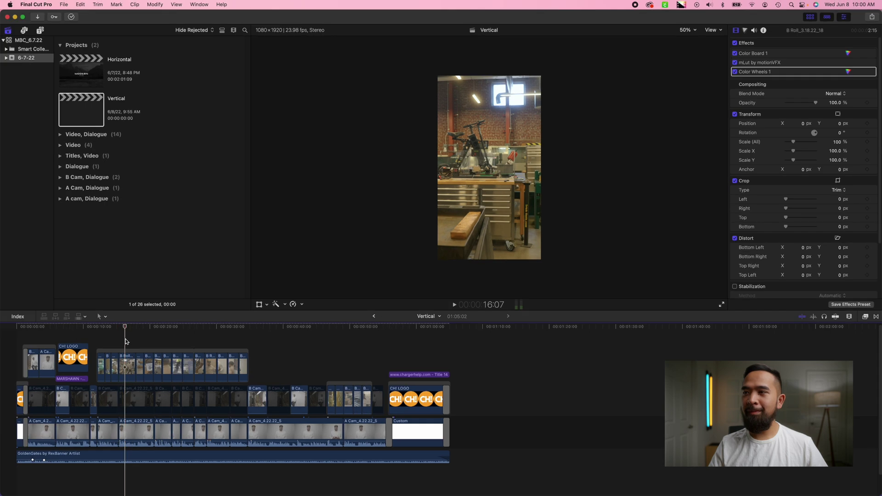
pyautogui.click(124, 368)
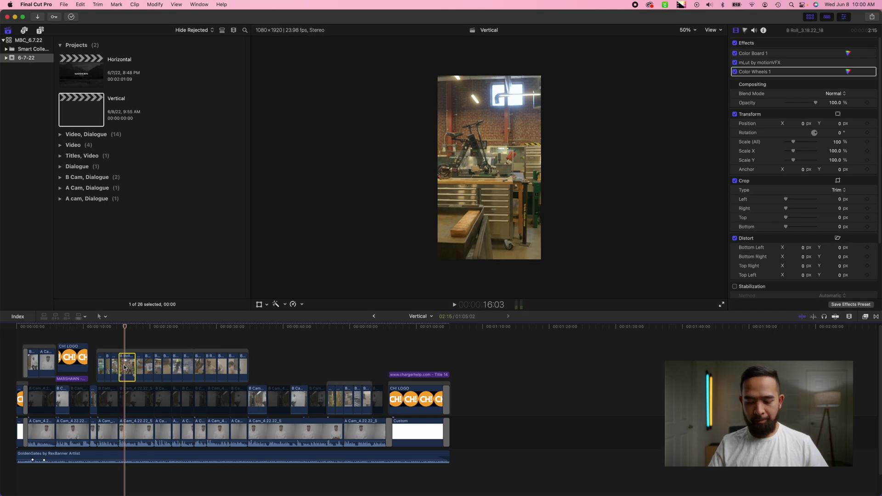
# - Copy the B Roll_3.18.22 workbench clip to the timeline end, try Fit spatial conform, and preview it
pyautogui.moveTo(124, 367); pyautogui.dragTo(506, 425)
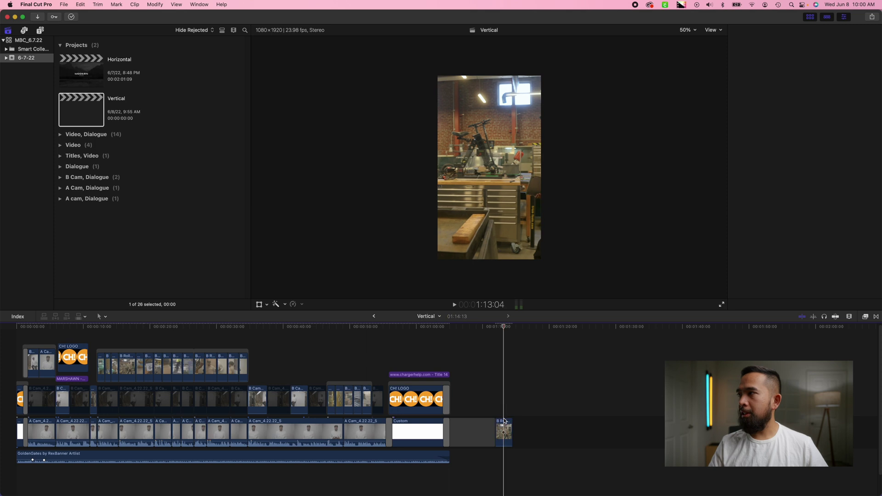
pyautogui.scroll(-5, 780, 260)
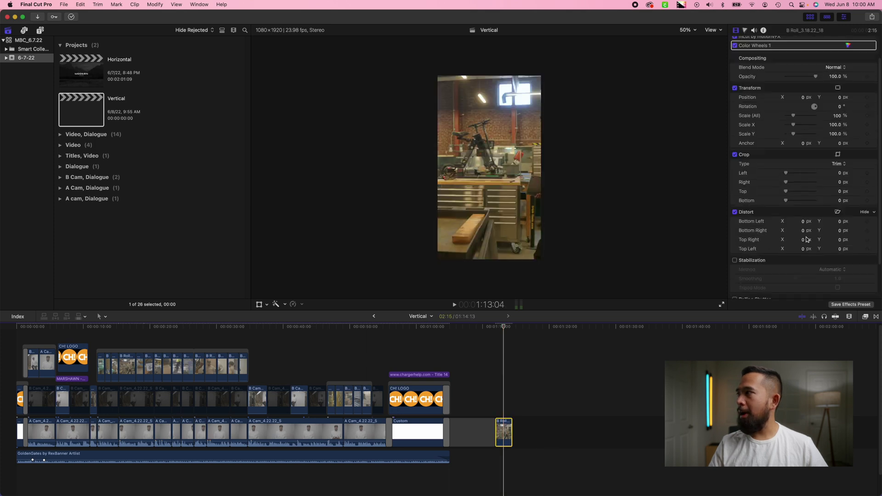
pyautogui.click(840, 278)
pyautogui.click(841, 270)
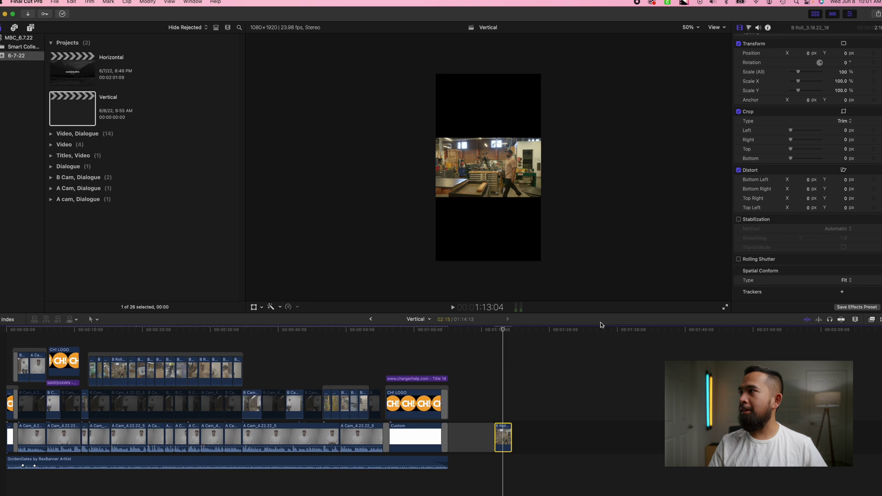
pyautogui.hotkey('shift', '/')
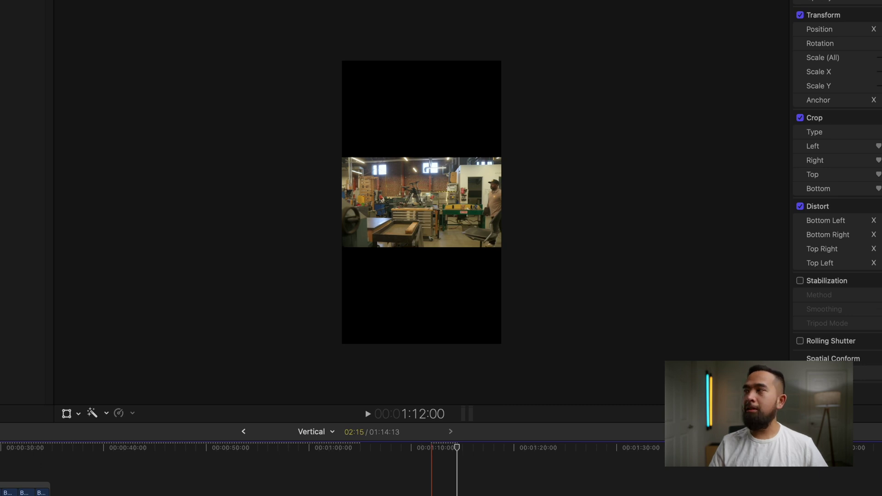
pyautogui.press('space')
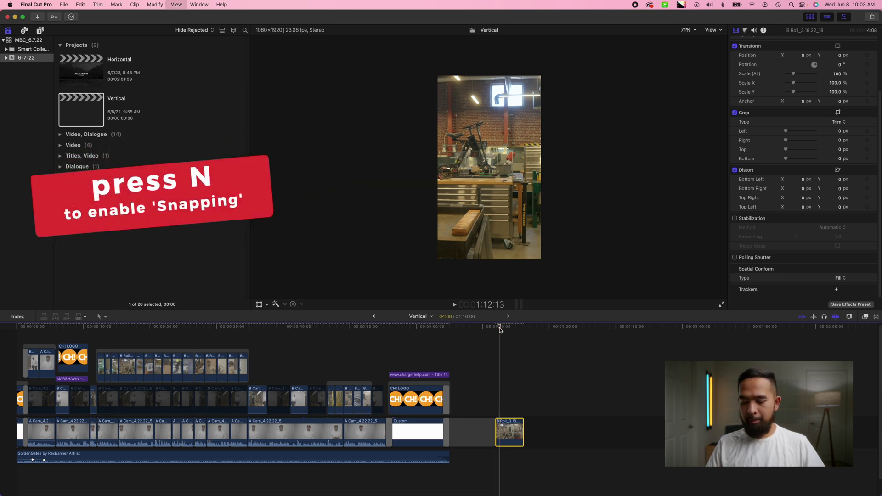
# - With snapping on, slide the closing B Roll clip to X -986.5 px and keyframe Position at its start
pyautogui.press('n')
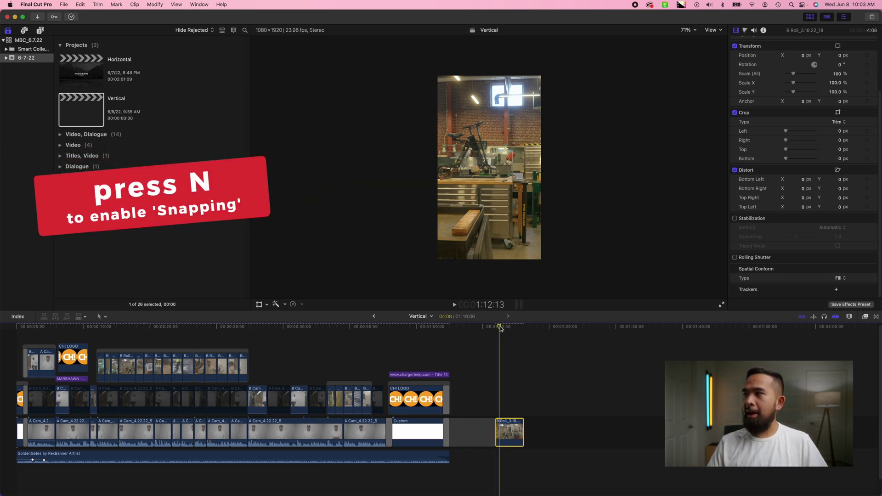
pyautogui.moveTo(501, 328); pyautogui.dragTo(499, 328)
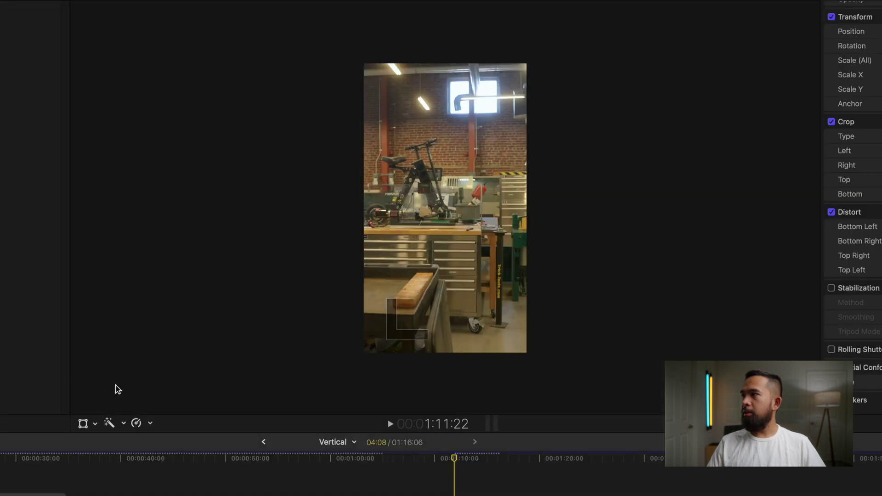
pyautogui.click(83, 424)
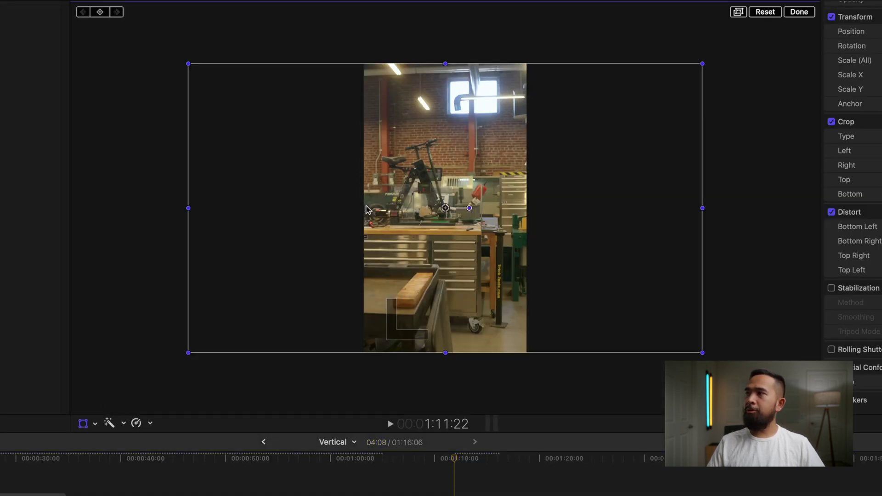
pyautogui.moveTo(445, 208); pyautogui.dragTo(297, 208)
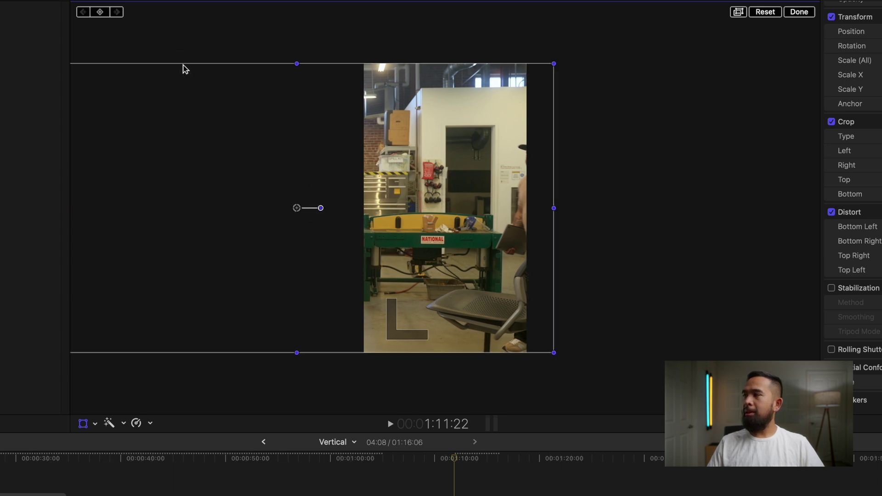
pyautogui.click(100, 13)
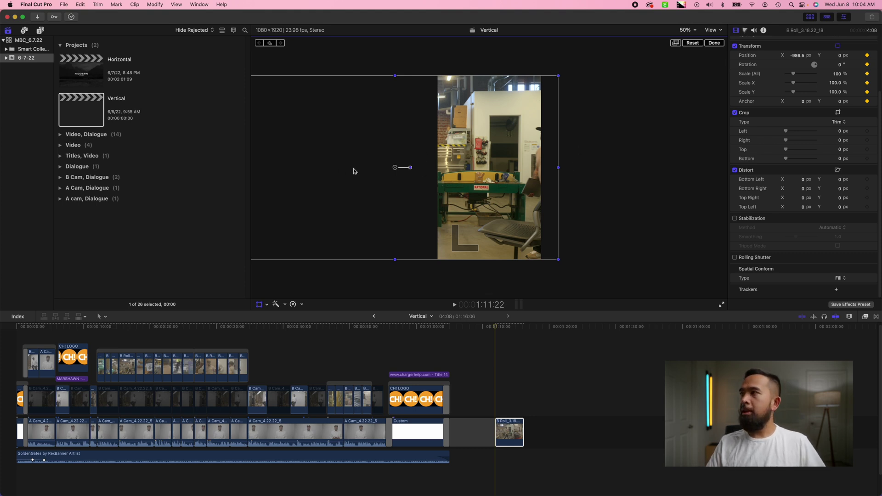
# - At 1:14:02, pan the closing B Roll_3.18.22 clip to Position X −140.8 px to centre the worker
pyautogui.click(496, 327)
pyautogui.moveTo(499, 326); pyautogui.dragTo(509, 328)
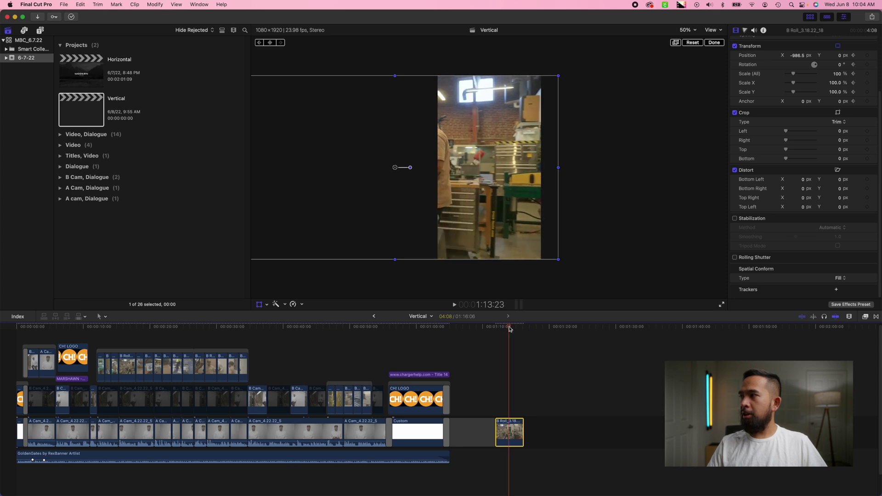
pyautogui.moveTo(510, 329); pyautogui.dragTo(512, 328)
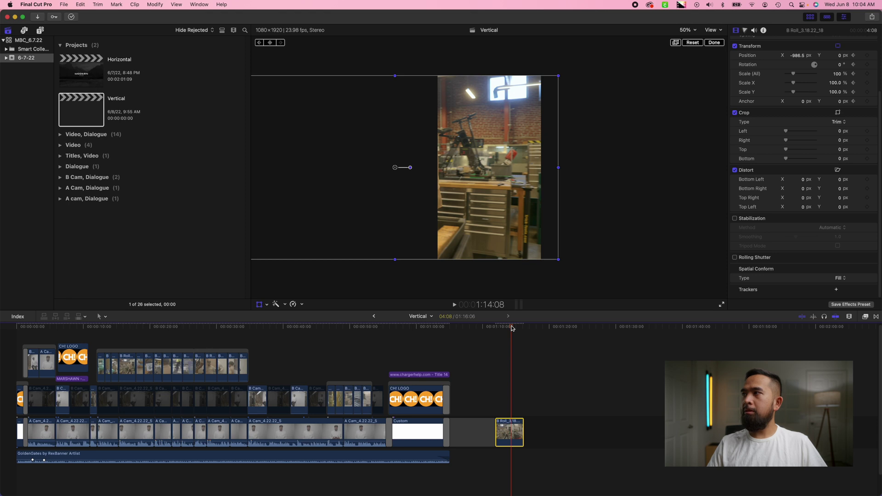
pyautogui.moveTo(512, 328); pyautogui.dragTo(509, 327)
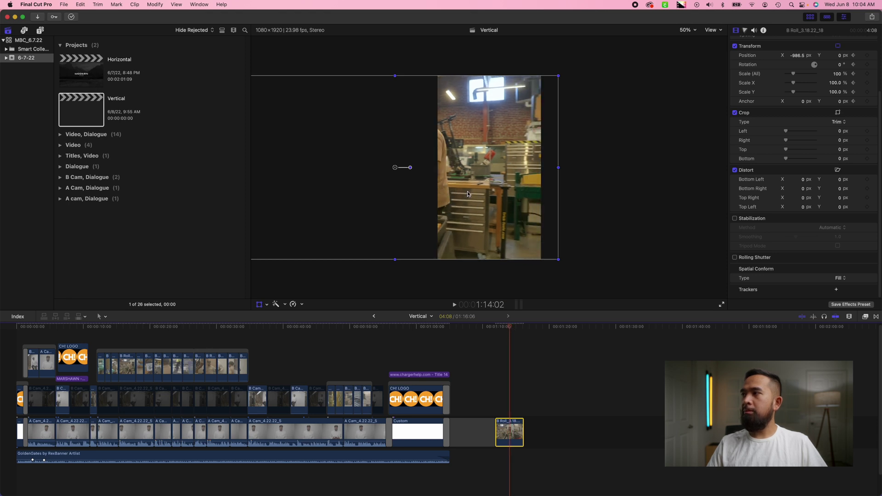
pyautogui.moveTo(397, 170); pyautogui.dragTo(479, 171)
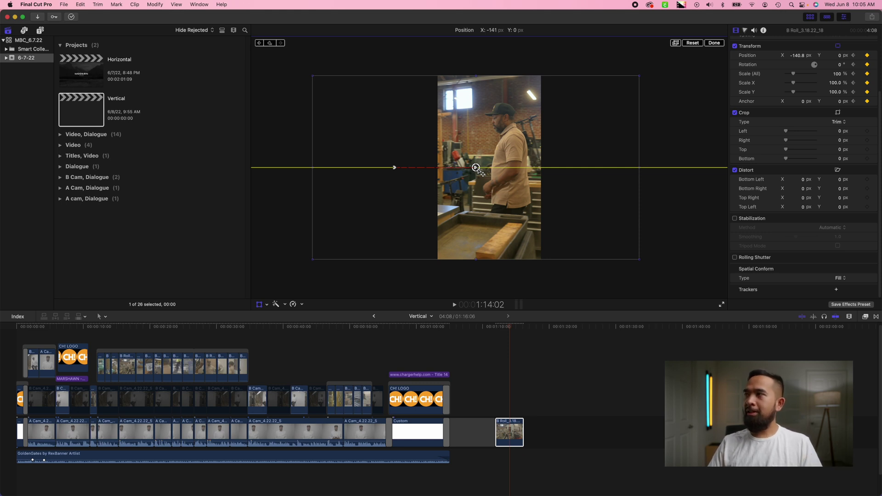
# - Add a Position keyframe near 1:16 at X 286.2 px so the pan follows the worker, then preview it
pyautogui.moveTo(478, 171); pyautogui.dragTo(481, 167)
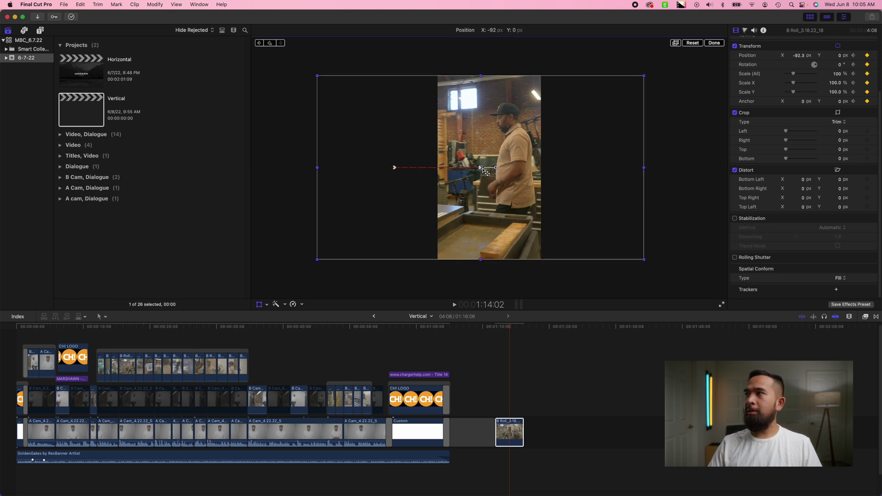
pyautogui.click(511, 330)
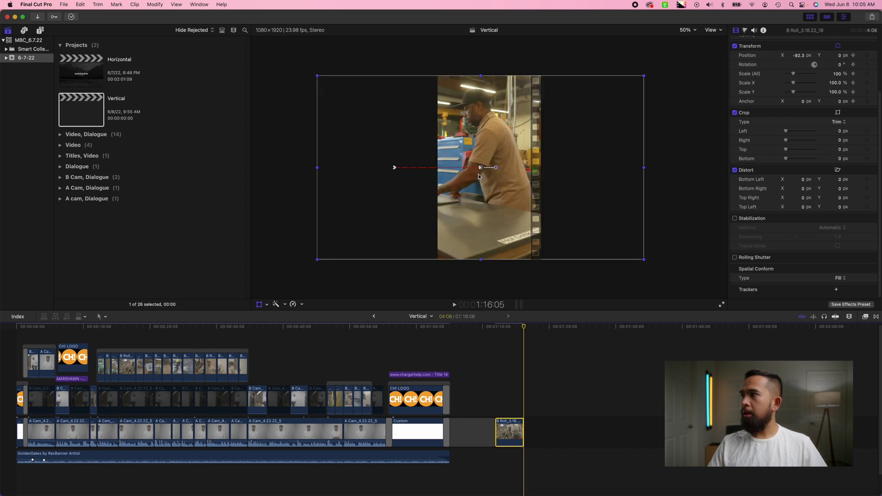
pyautogui.moveTo(481, 168); pyautogui.dragTo(517, 168)
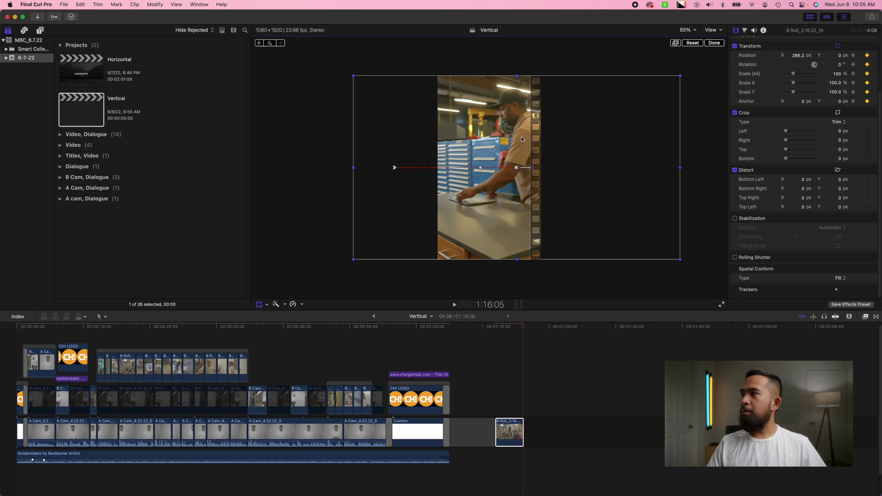
pyautogui.click(524, 363)
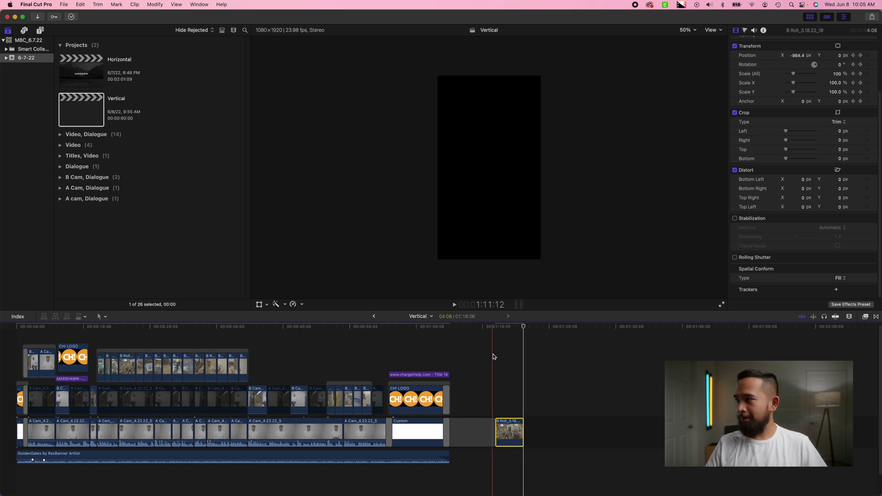
pyautogui.press('space')
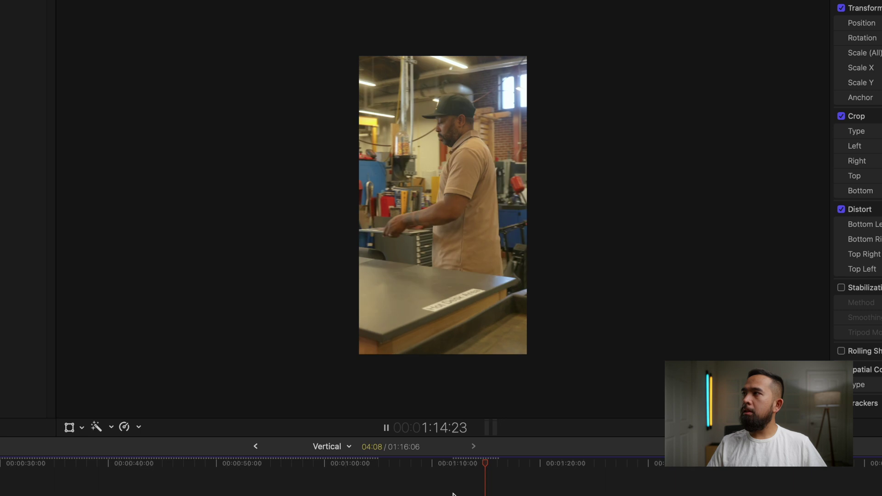
# - Select the CH! LOGO title to check its cut-off logo, then switch to the Horizontal project
pyautogui.click(186, 494)
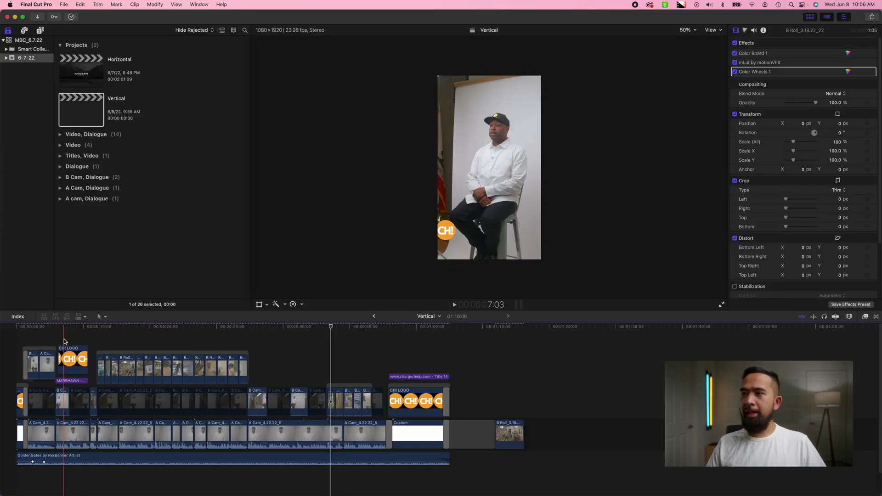
pyautogui.click(64, 339)
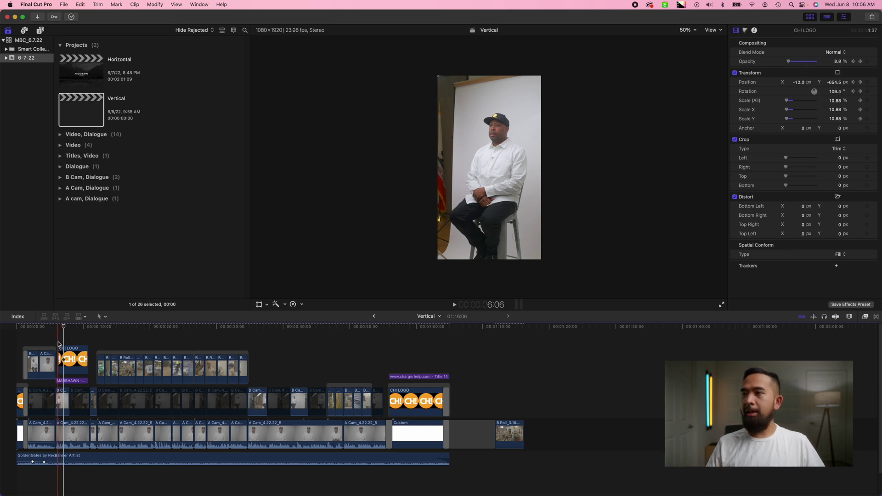
pyautogui.click(74, 365)
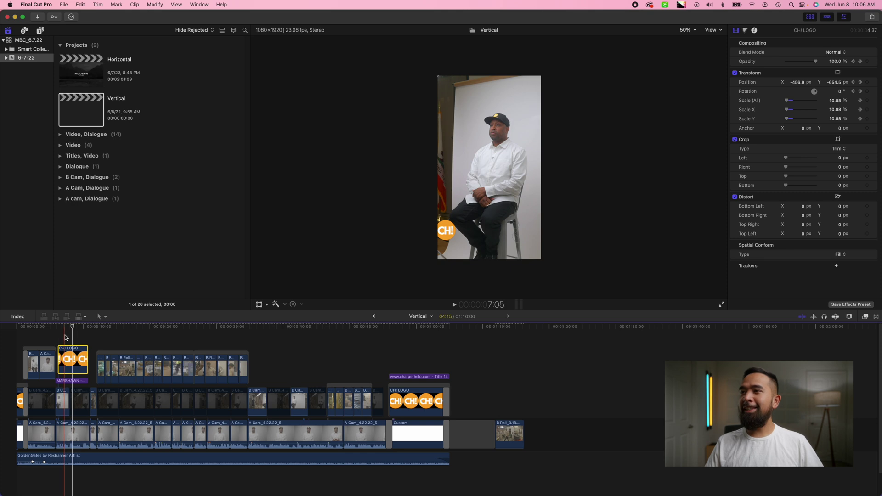
pyautogui.click(69, 339)
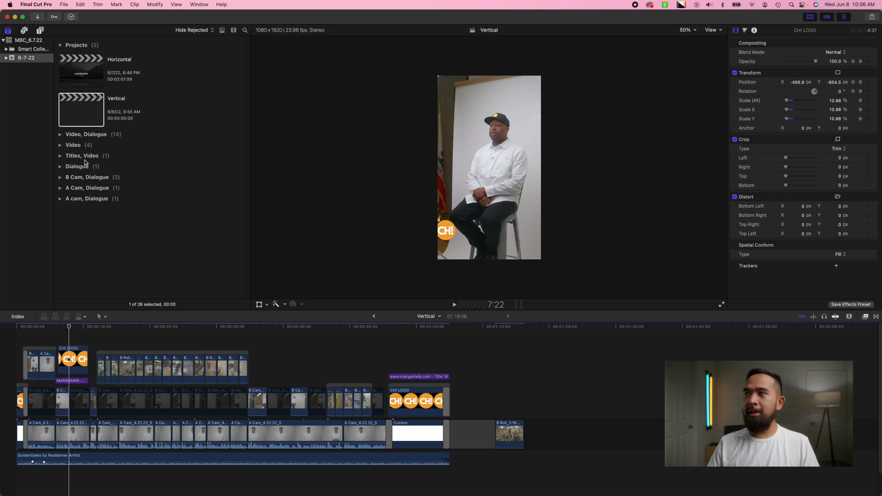
pyautogui.doubleClick(88, 73)
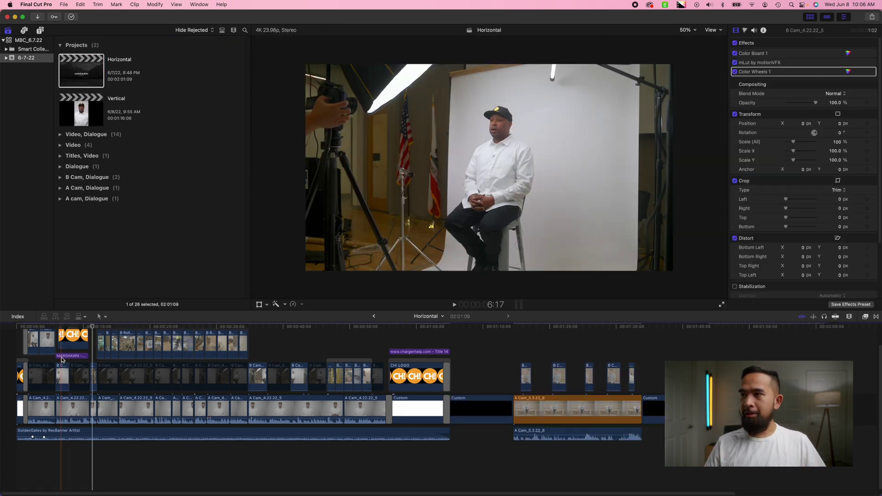
# - Select the CH! LOGO and MARSHAWN titles and combine them into a compound clip named 'title clip'
pyautogui.scroll(2, 67, 349)
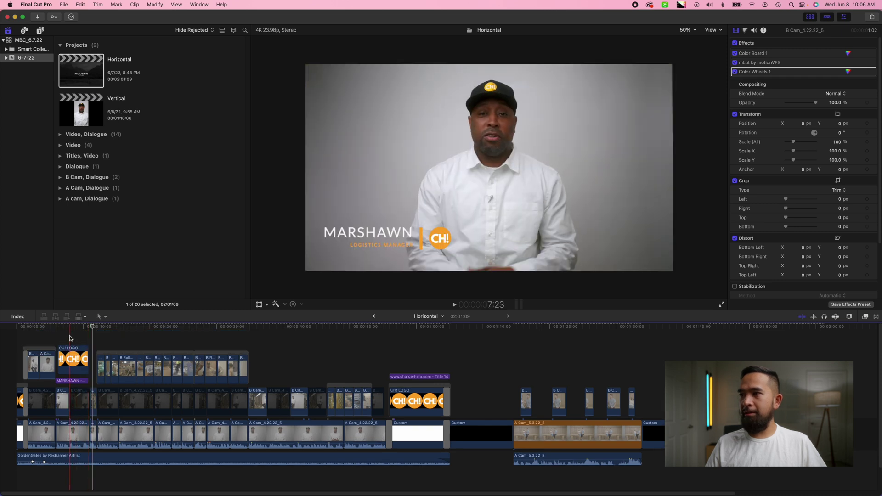
pyautogui.click(71, 351)
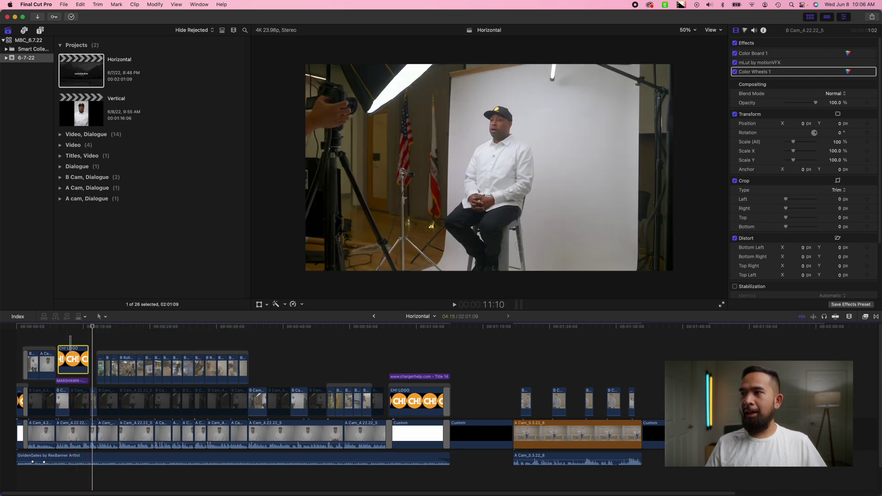
pyautogui.click(71, 381)
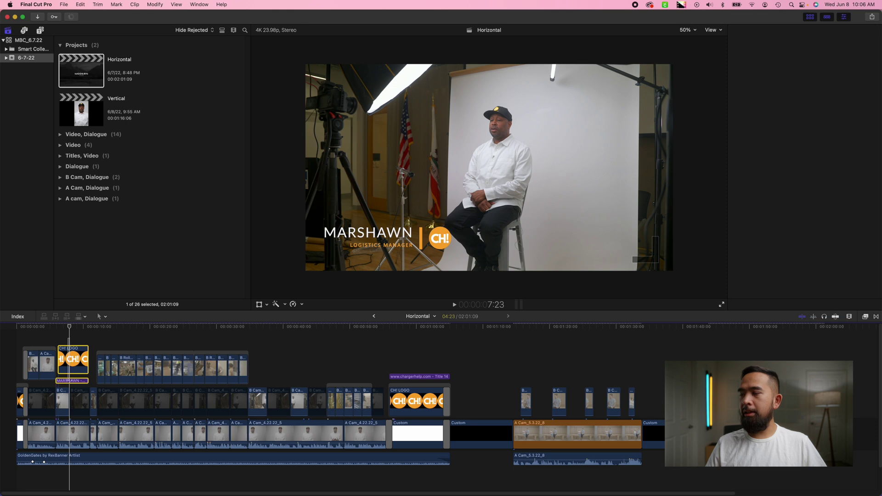
pyautogui.click(74, 382)
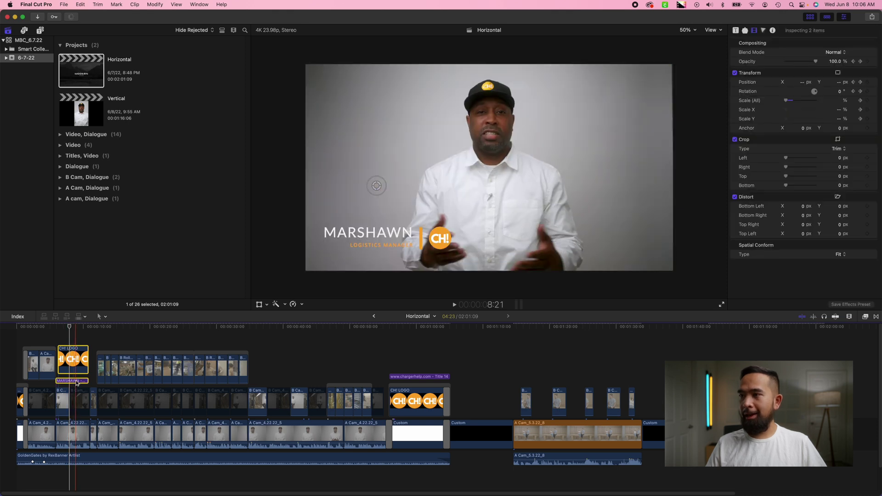
pyautogui.rightClick(70, 359)
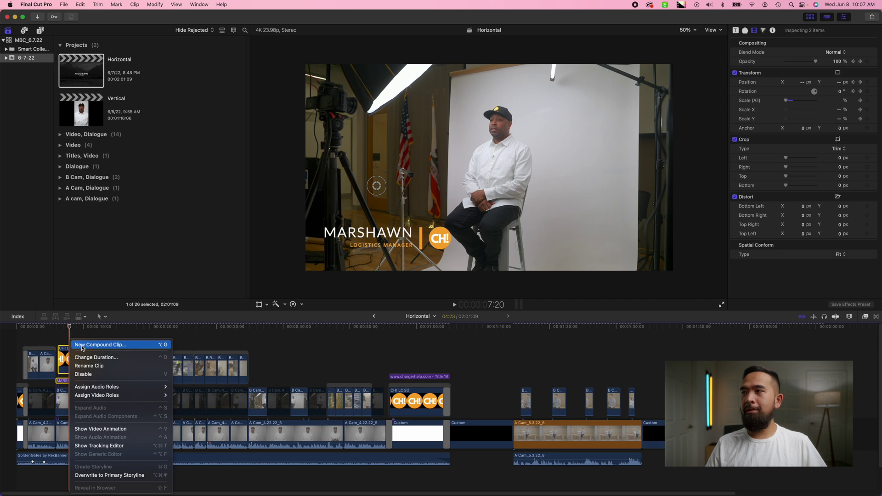
pyautogui.click(83, 348)
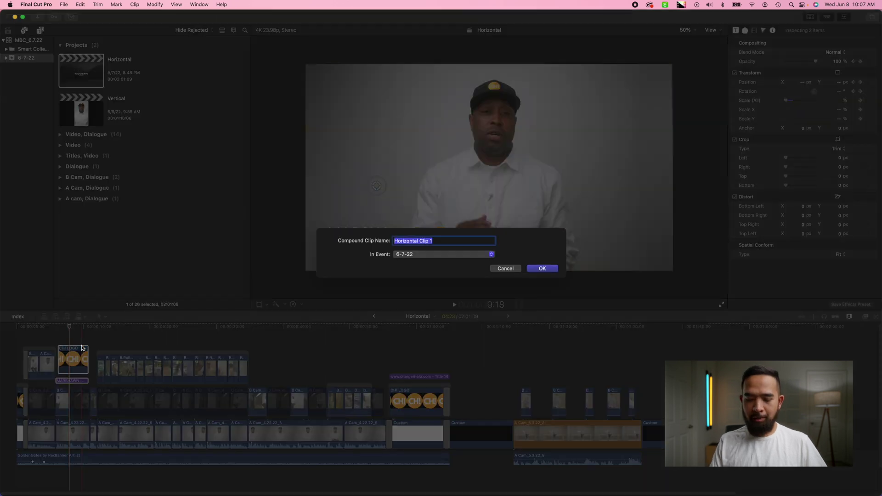
pyautogui.write('title clip')
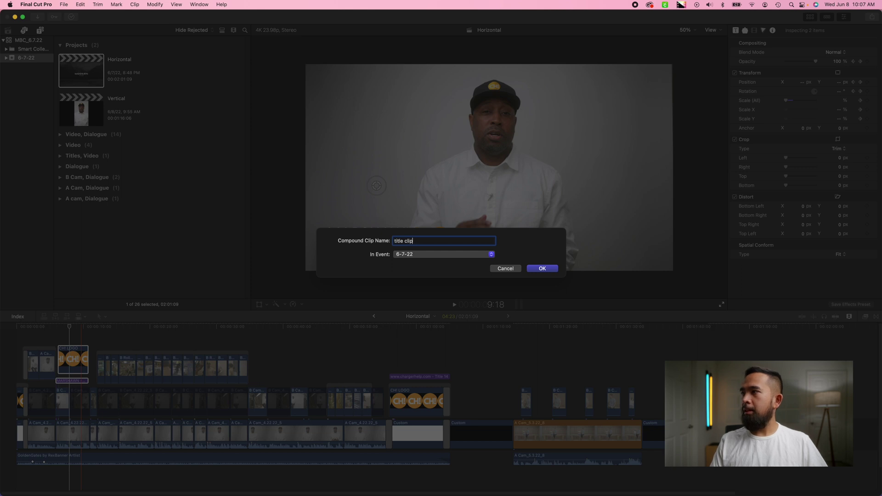
pyautogui.press('Return')
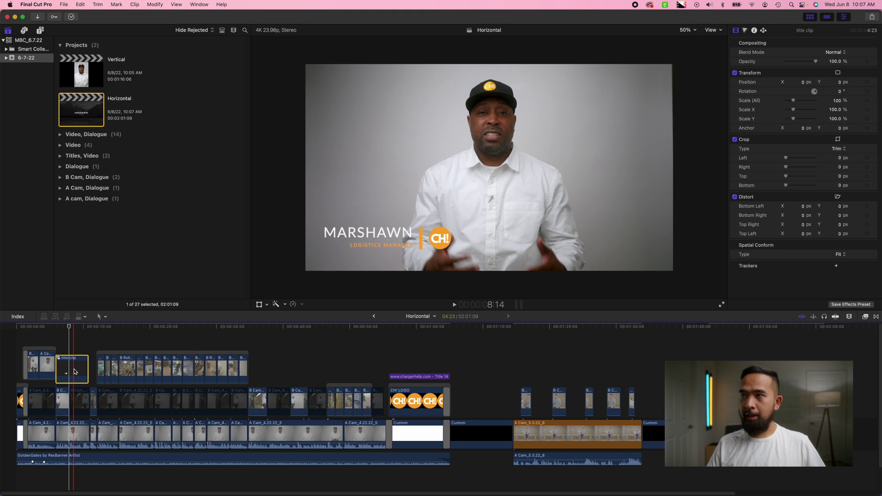
# - In the Vertical project, place the 'title clip' compound above the CH! LOGO clip
pyautogui.press('super+bracketleft')
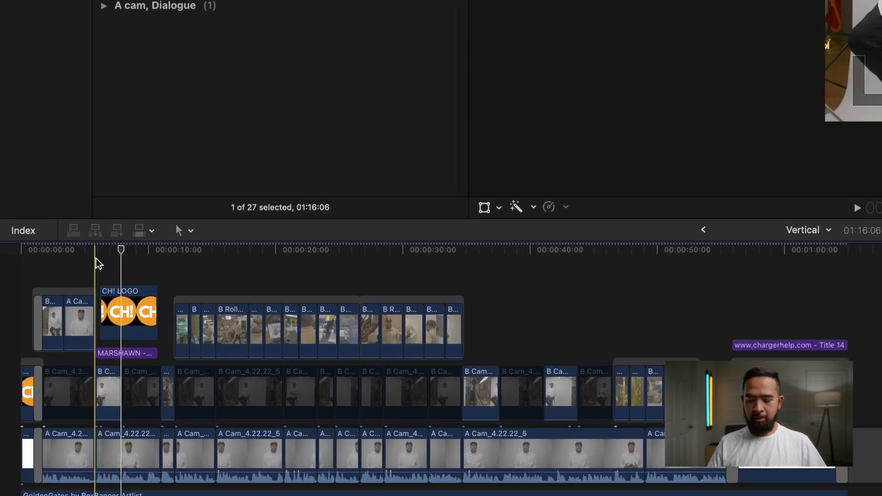
pyautogui.press('Down')
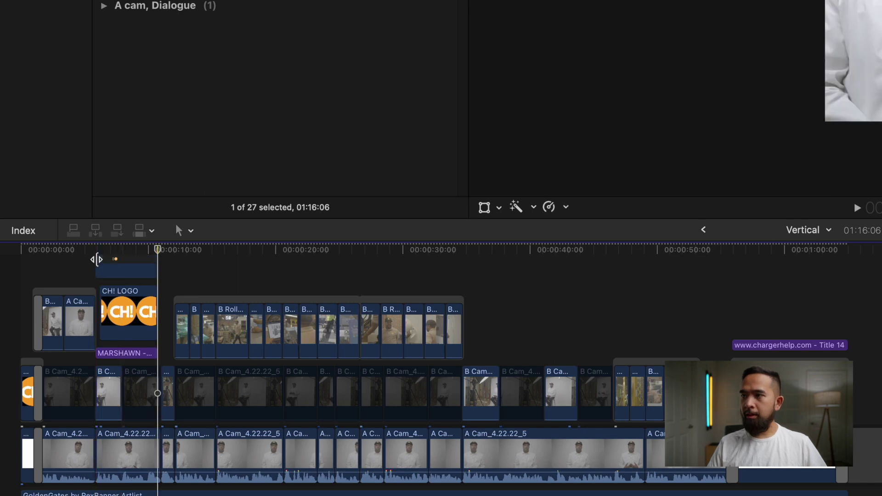
pyautogui.hotkey('ctrl', 't')
# - Disable the original CH! LOGO and MARSHAWN titles, then select the title clip compound
pyautogui.click(132, 383)
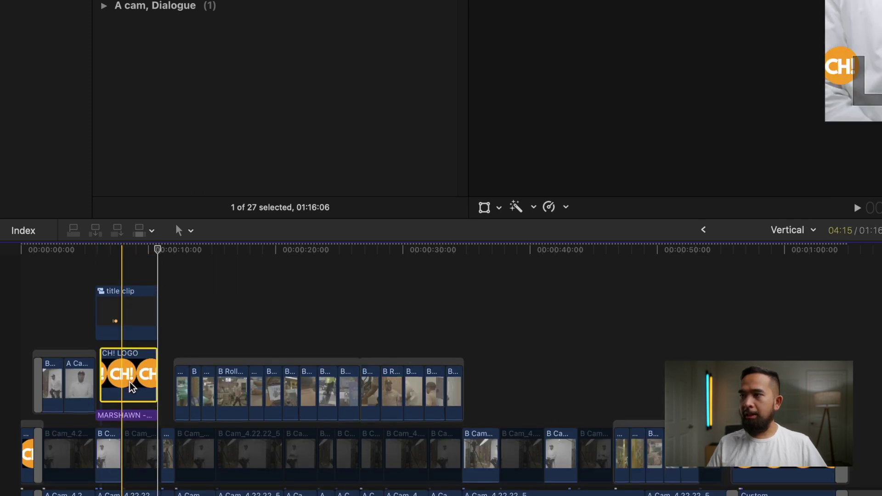
pyautogui.click(131, 415)
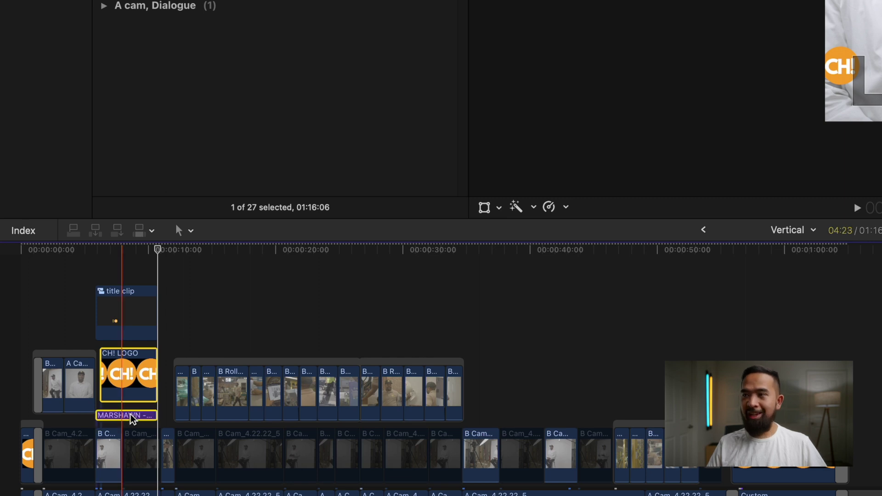
pyautogui.press('v')
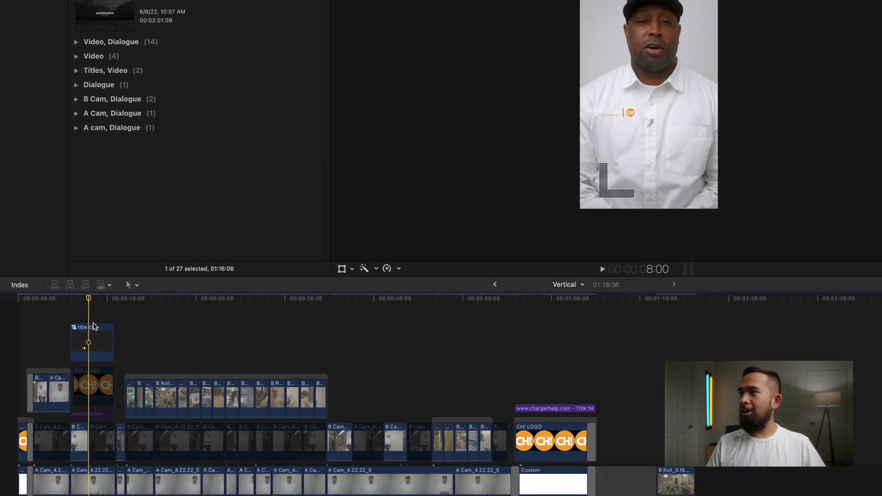
pyautogui.click(93, 327)
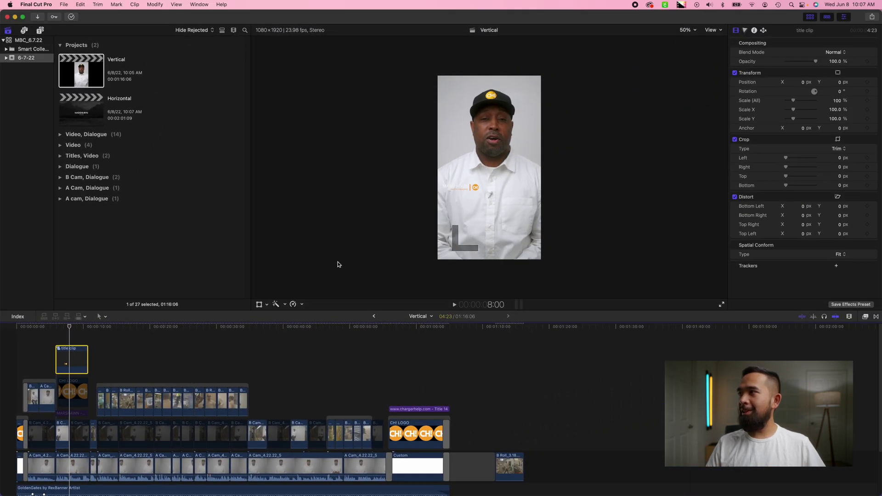
# - Scale the title clip to 230.83% at X 691.6, Y −233.5 px, then review it in playback
pyautogui.click(259, 304)
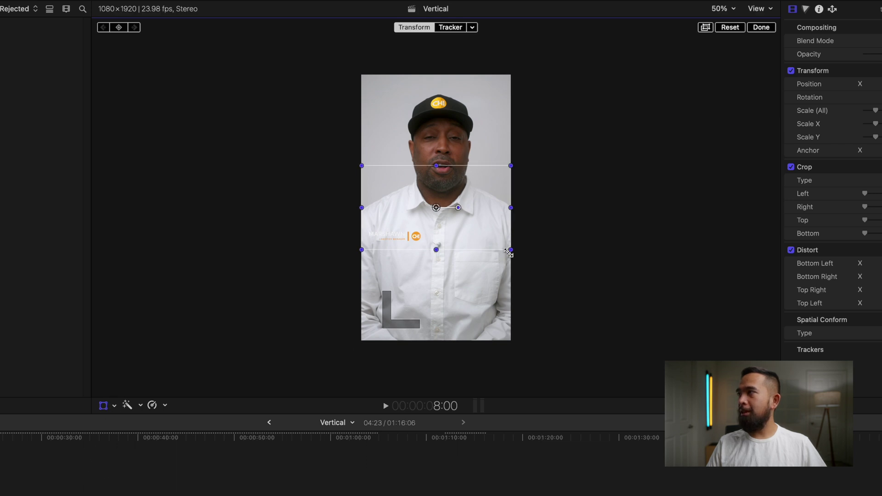
pyautogui.moveTo(511, 249); pyautogui.dragTo(611, 306)
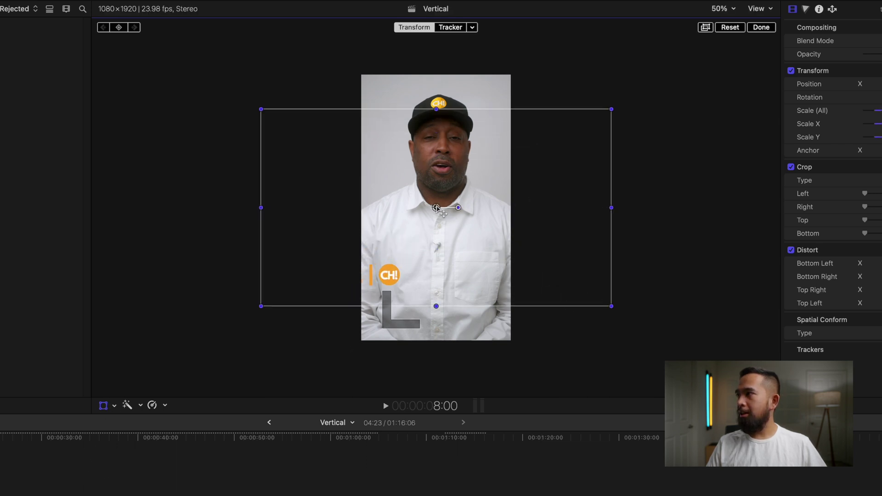
pyautogui.moveTo(436, 207); pyautogui.dragTo(532, 240)
pyautogui.moveTo(706, 340); pyautogui.dragTo(704, 338)
pyautogui.moveTo(538, 244); pyautogui.dragTo(533, 240)
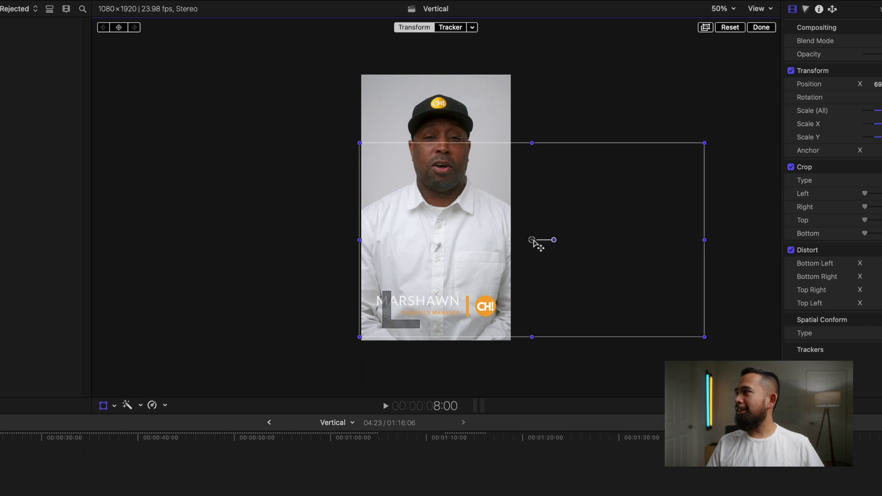
pyautogui.click(760, 27)
pyautogui.press('Up')
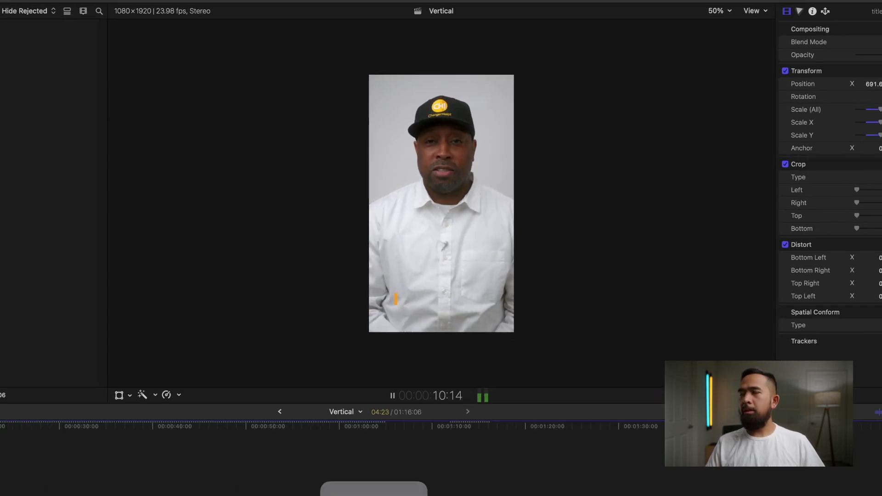
pyautogui.press('space')
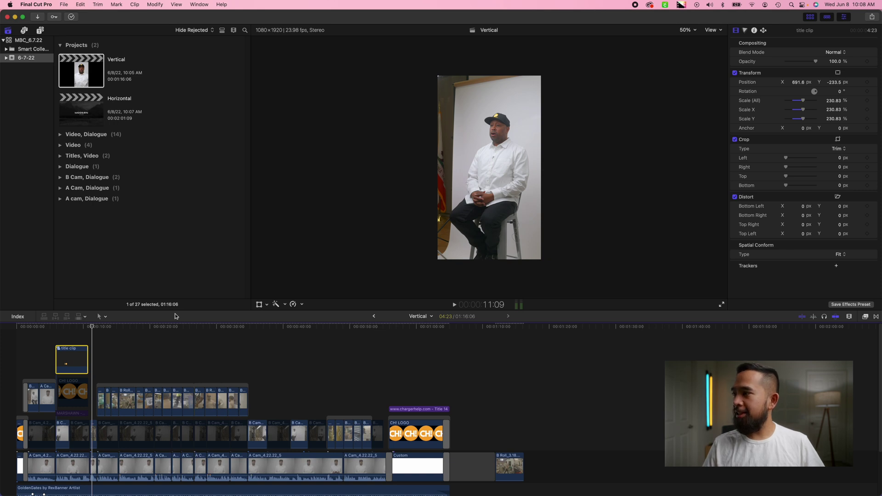
pyautogui.click(409, 363)
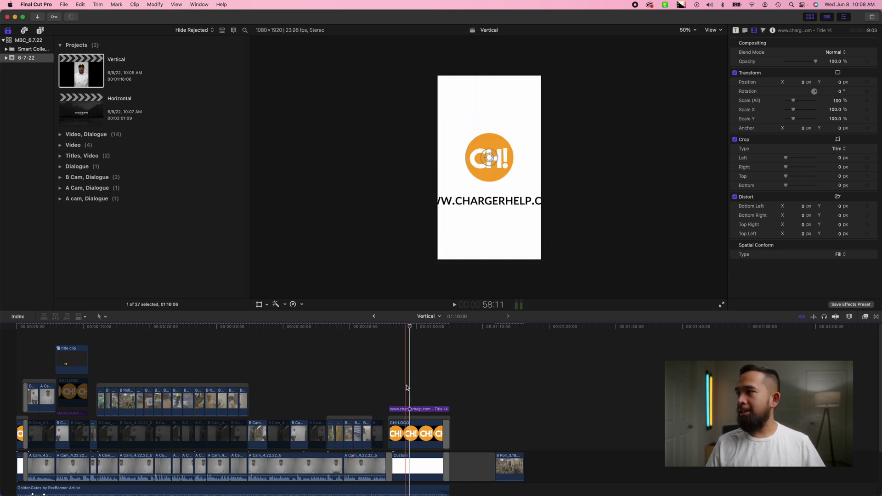
pyautogui.click(421, 409)
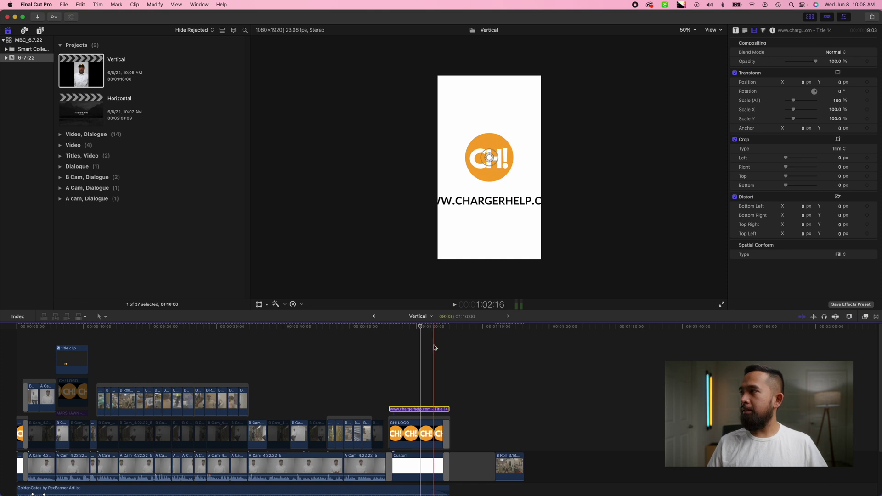
pyautogui.doubleClick(495, 207)
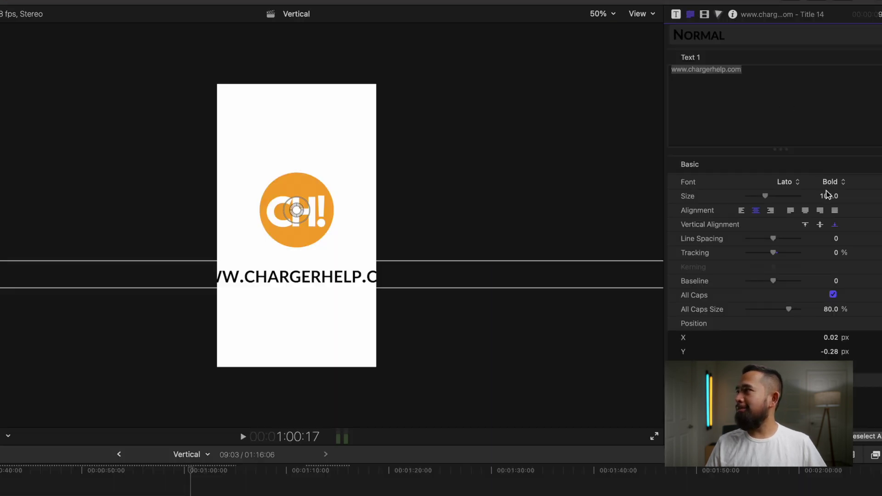
pyautogui.moveTo(829, 198)
pyautogui.mouseDown()
pyautogui.moveTo(815, 199)
pyautogui.moveTo(831, 197)
pyautogui.mouseUp()
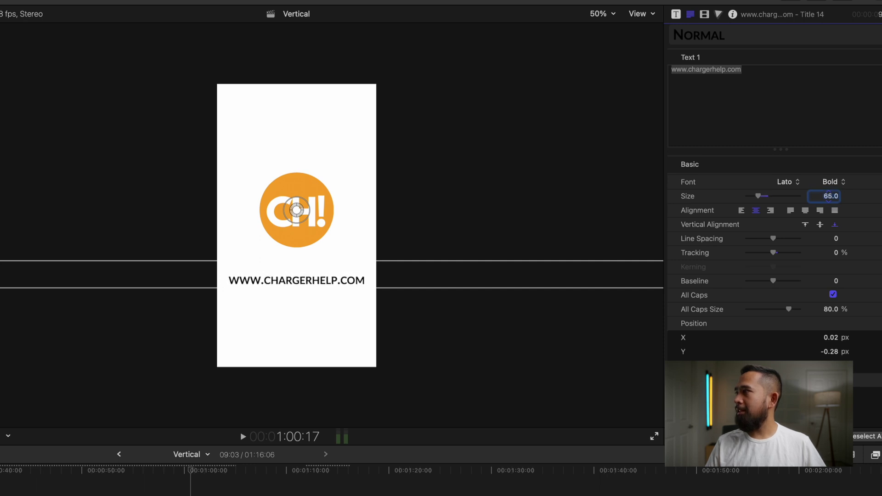
pyautogui.moveTo(759, 196); pyautogui.dragTo(758, 195)
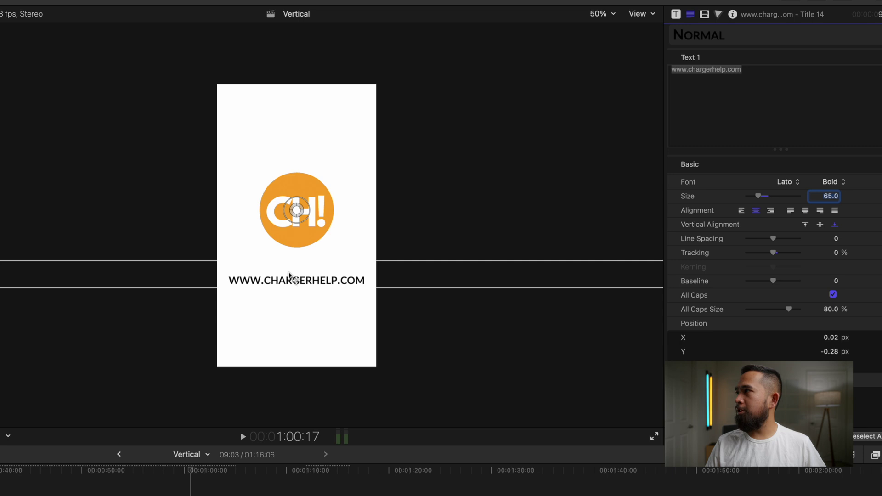
pyautogui.moveTo(289, 272); pyautogui.dragTo(291, 276)
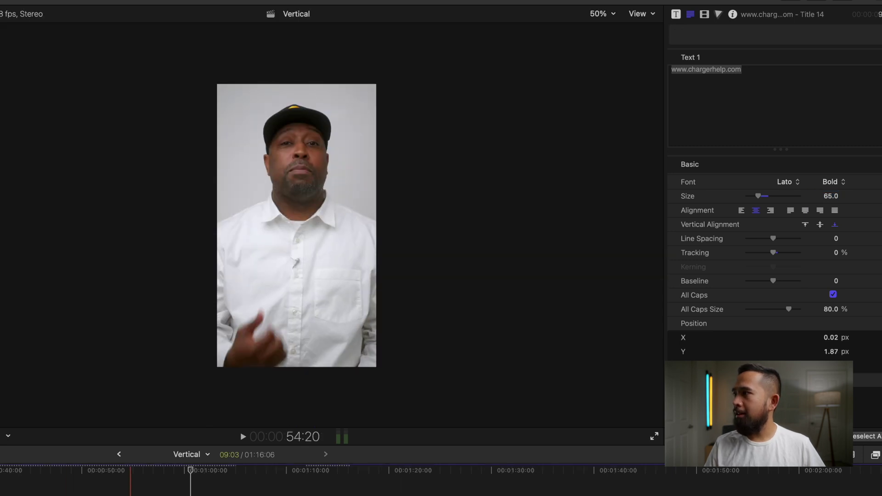
pyautogui.press('space')
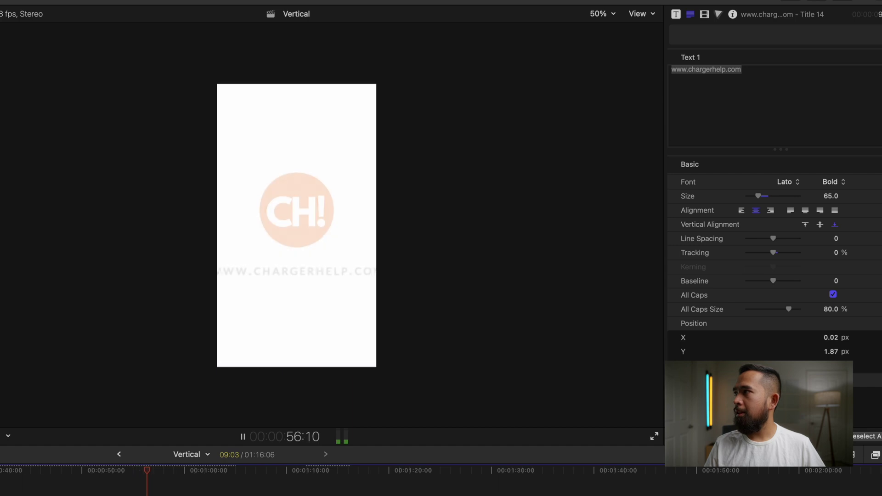